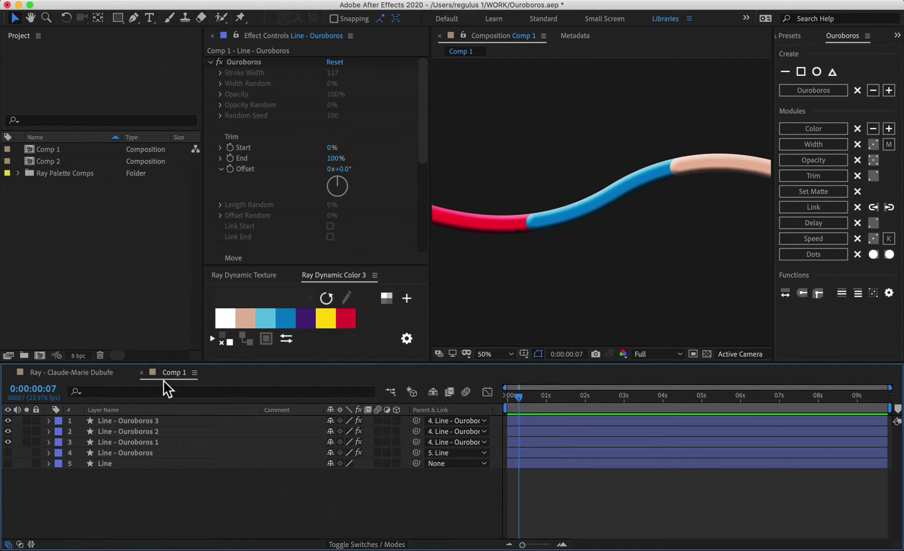
{"action": "left_click", "coordinate": [124, 421]}
{"action": "scroll", "coordinate": [529, 271], "scroll_direction": "up", "scroll_amount": 2}
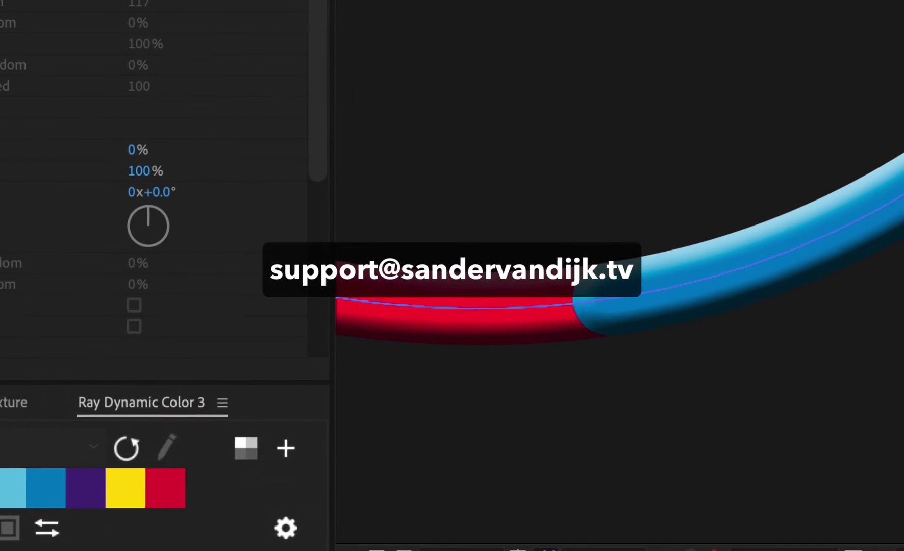
{"action": "left_click_drag", "start_coordinate": [339, 159], "coordinate": [315, 166]}
{"action": "left_click_drag", "start_coordinate": [102, 186], "coordinate": [138, 182]}
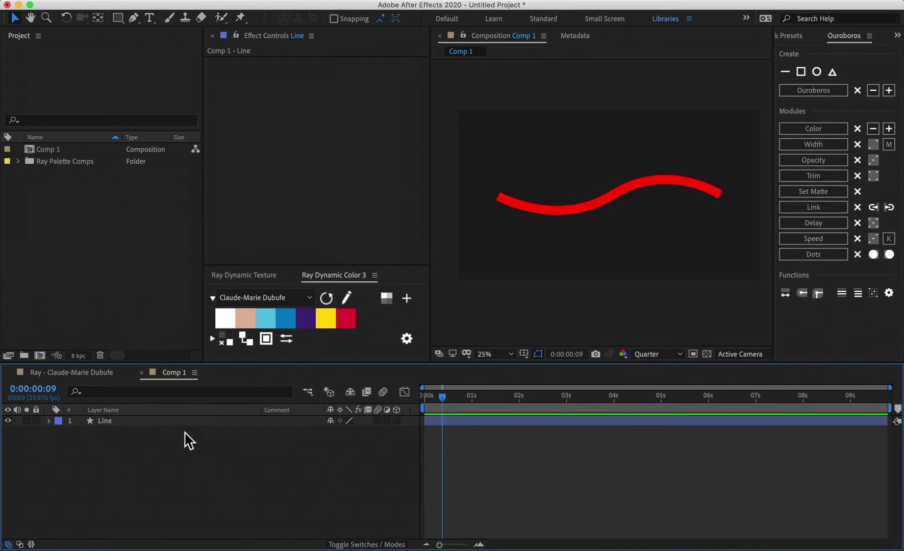
Apply Ouroboros to the Line layer to turn it into a line of red, blue and peach segments
{"action": "left_click", "coordinate": [146, 420]}
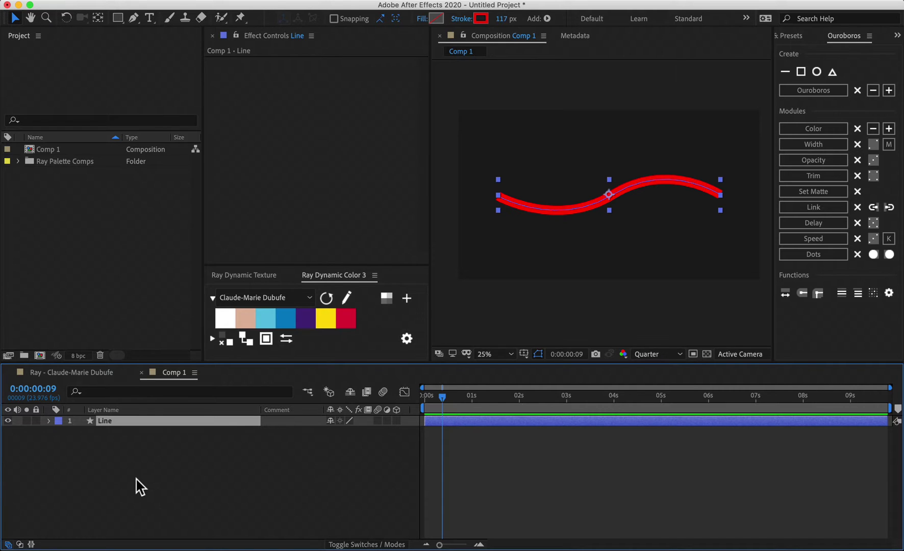
{"action": "left_click", "coordinate": [813, 90]}
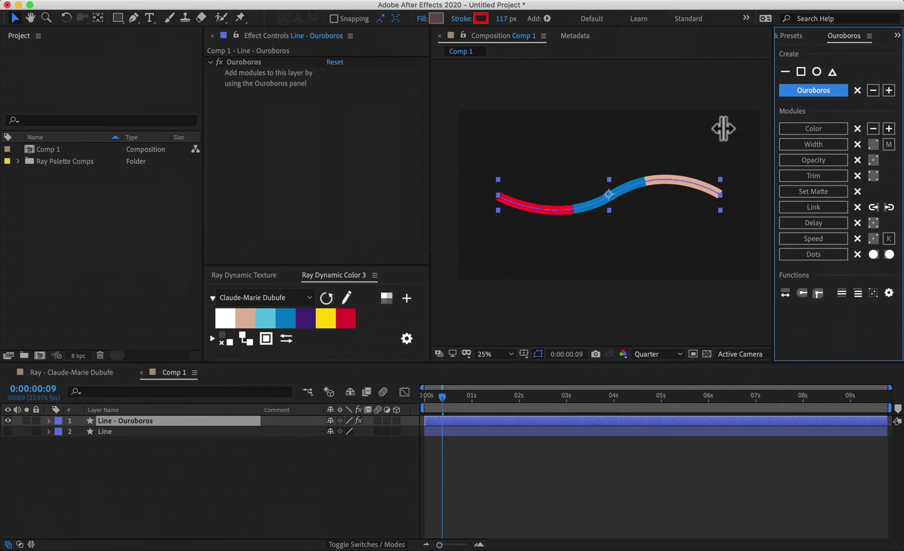
{"action": "left_click", "coordinate": [194, 432]}
{"action": "left_click", "coordinate": [135, 420]}
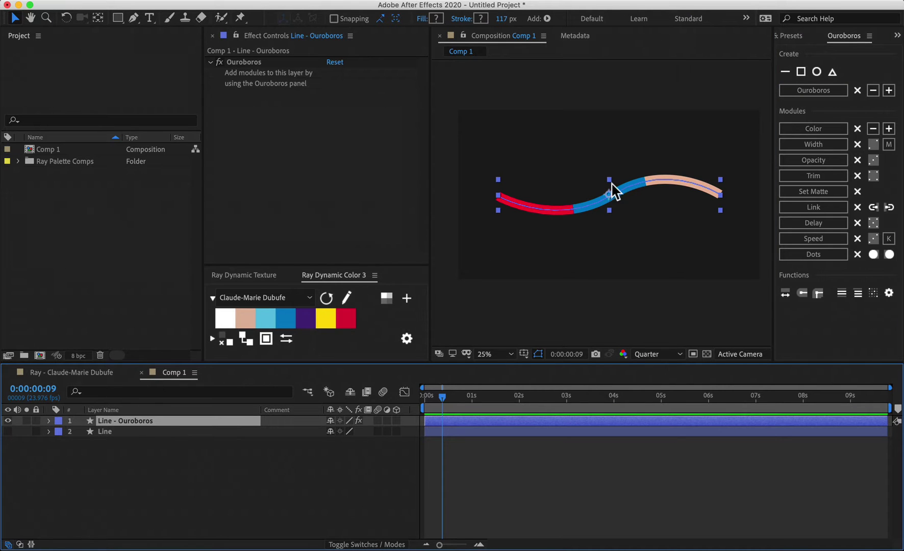
Add a Bevel and Emboss layer style to the Ouroboros line layer and set its Size to 38
{"action": "right_click", "coordinate": [135, 420]}
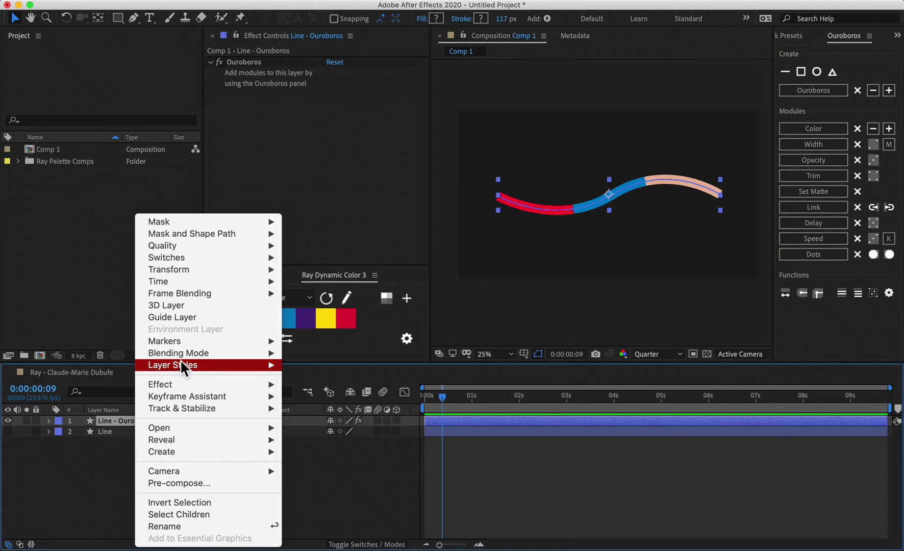
{"action": "mouse_move", "coordinate": [250, 365]}
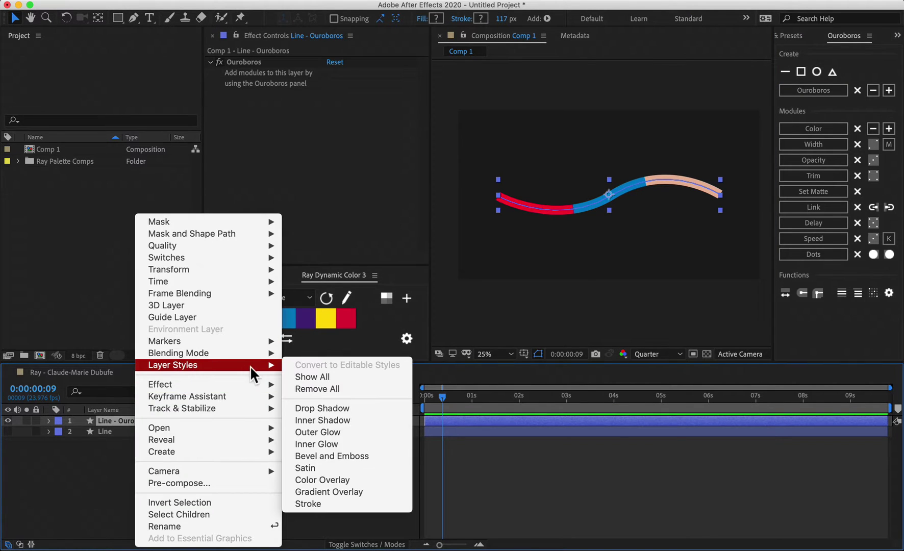
{"action": "left_click", "coordinate": [317, 455]}
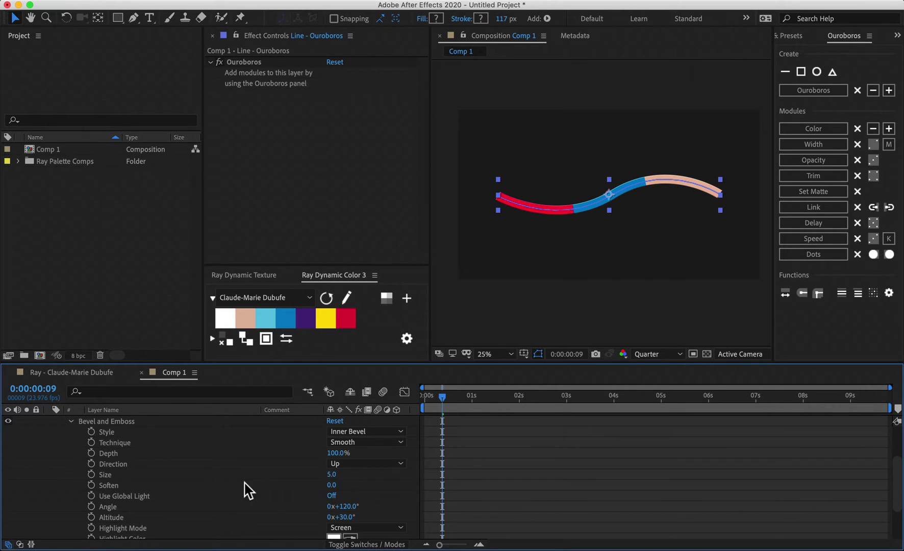
{"action": "left_click_drag", "start_coordinate": [334, 475], "coordinate": [352, 475]}
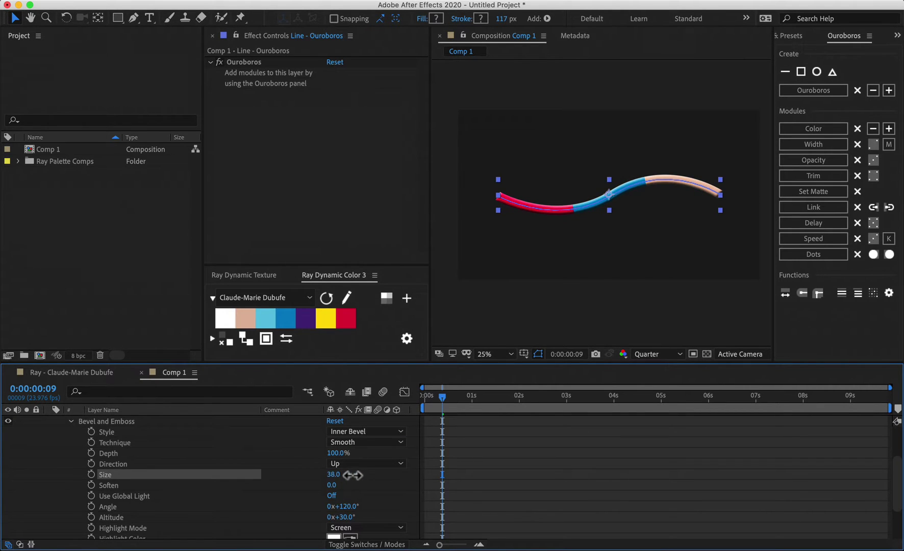
Give the Ouroboros line's strokes round caps, with the segment joints in view
{"action": "key", "text": "period"}
{"action": "key", "text": "period"}
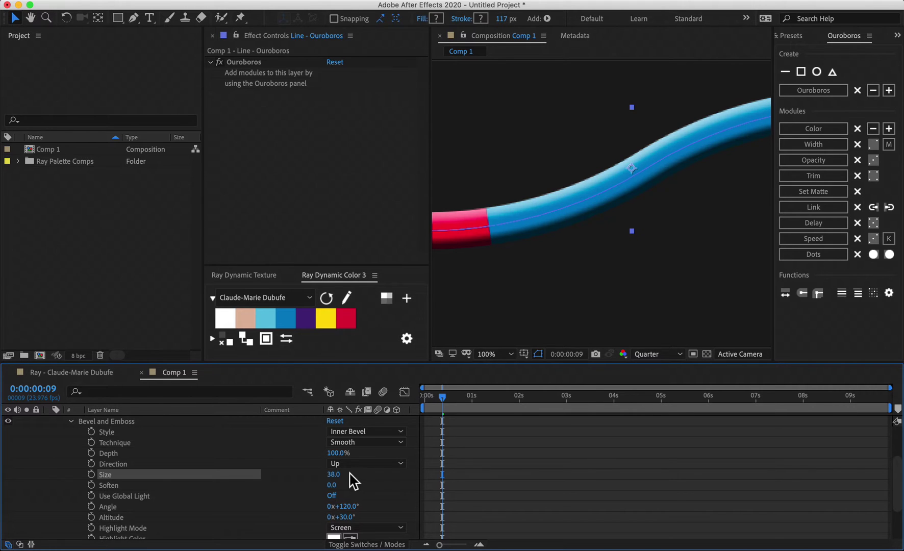
{"action": "left_click_drag", "start_coordinate": [494, 227], "coordinate": [585, 220]}
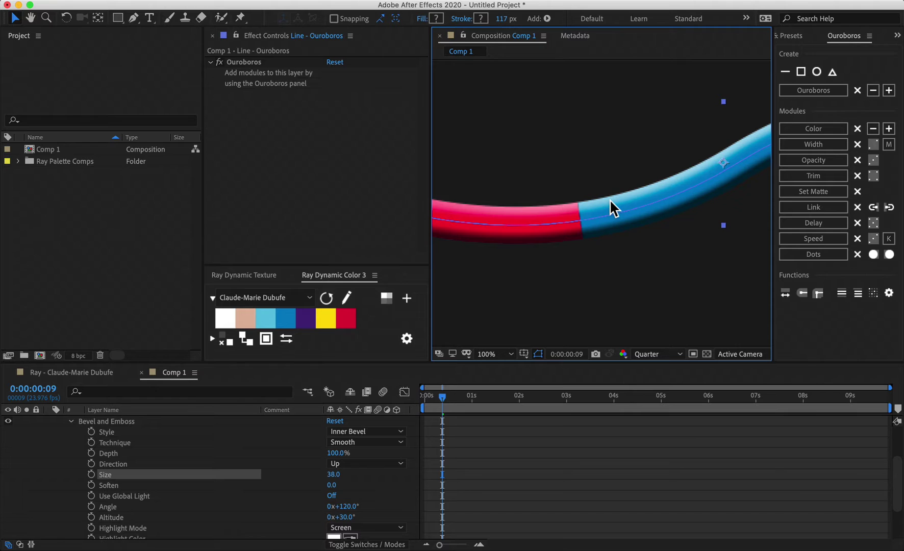
{"action": "key", "text": "comma"}
{"action": "key", "text": "comma"}
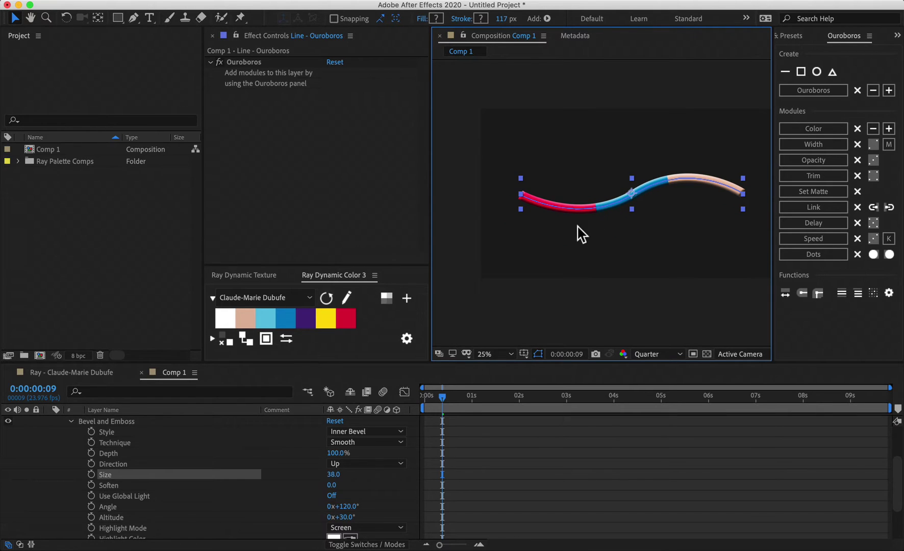
{"action": "key", "text": "period"}
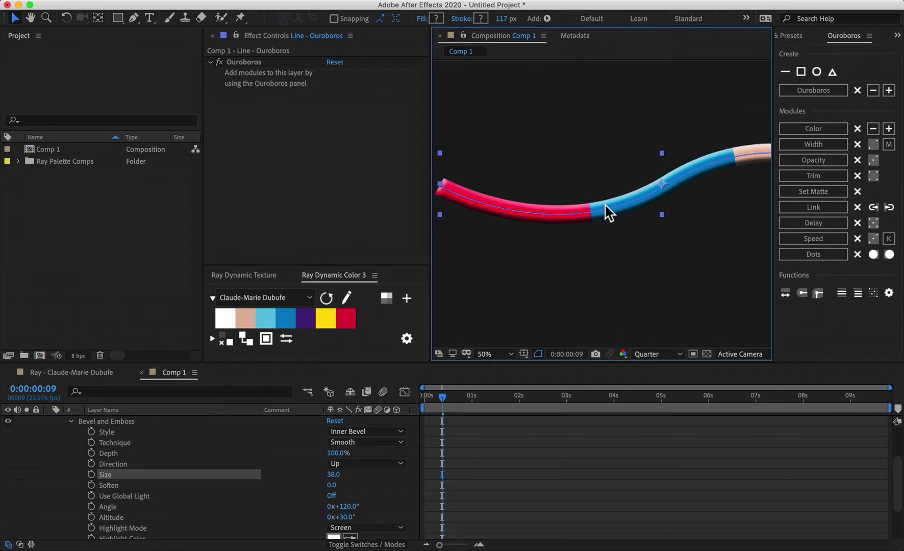
{"action": "left_click", "coordinate": [802, 294]}
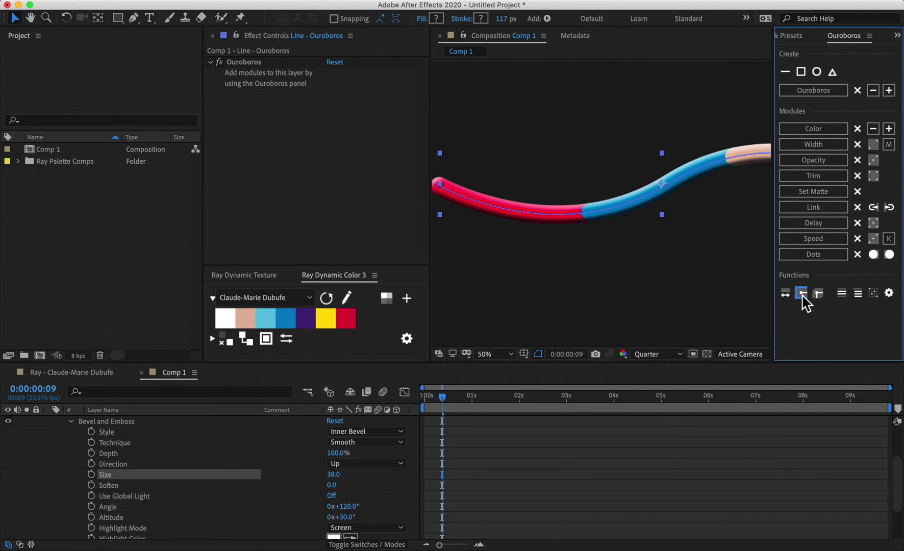
Add the Trim module to the Ouroboros line, try an End value of 90% and return it to 100%
{"action": "left_click", "coordinate": [816, 176]}
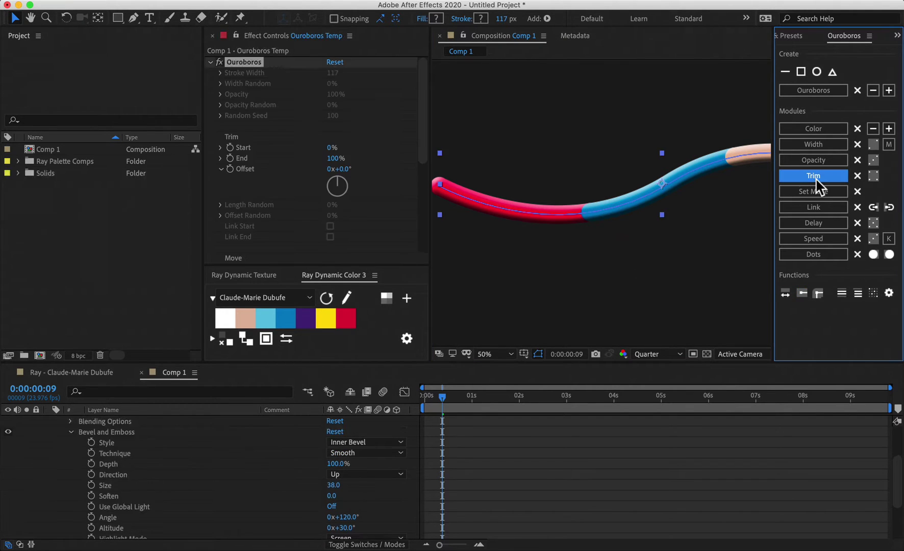
{"action": "mouse_move", "coordinate": [334, 163]}
{"action": "left_mouse_down"}
{"action": "mouse_move", "coordinate": [343, 159]}
{"action": "mouse_move", "coordinate": [310, 163]}
{"action": "mouse_move", "coordinate": [580, 221]}
{"action": "left_mouse_up"}
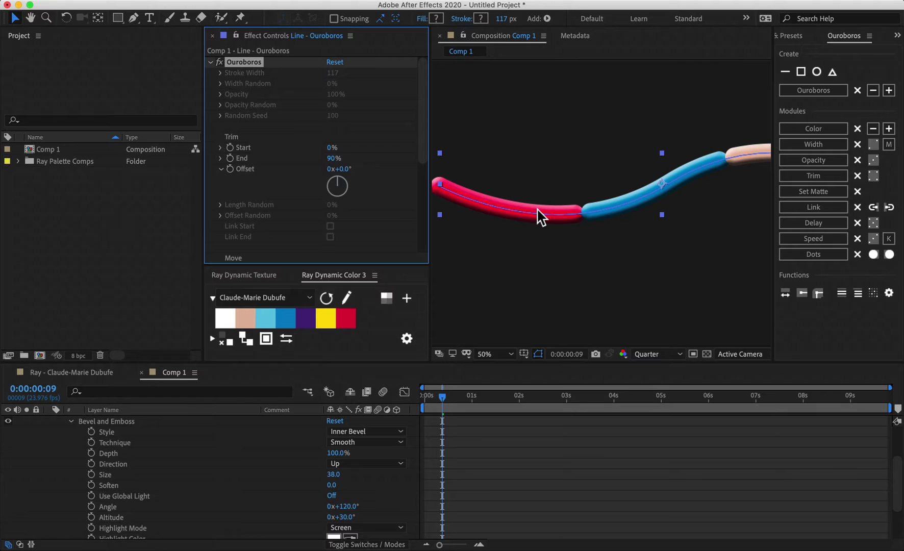
{"action": "mouse_move", "coordinate": [333, 159]}
{"action": "left_mouse_down"}
{"action": "mouse_move", "coordinate": [346, 161]}
{"action": "mouse_move", "coordinate": [329, 168]}
{"action": "mouse_move", "coordinate": [410, 160]}
{"action": "mouse_move", "coordinate": [303, 169]}
{"action": "mouse_move", "coordinate": [429, 173]}
{"action": "left_mouse_up"}
Collapse the expanded properties of all layers in the timeline
{"action": "left_click", "coordinate": [20, 456]}
{"action": "key", "text": "super+a"}
{"action": "key", "text": "u"}
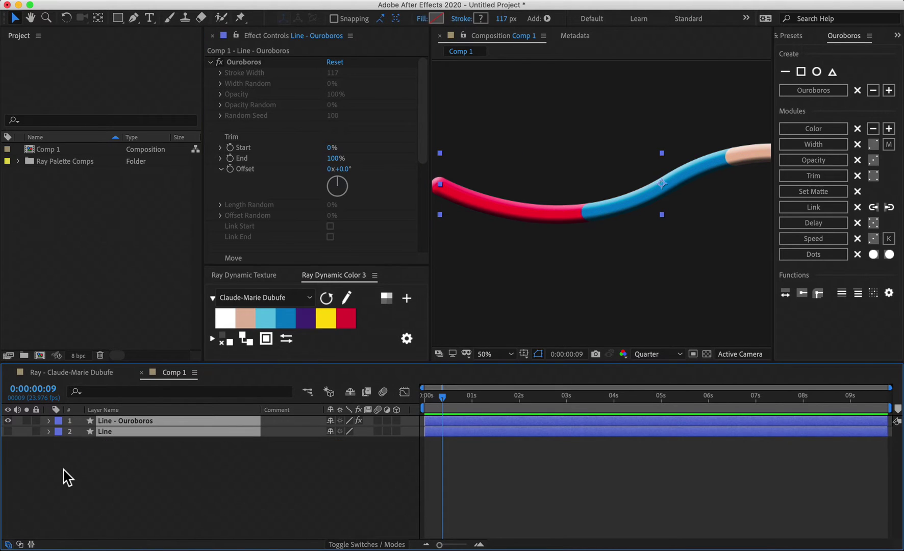
{"action": "left_click", "coordinate": [64, 476]}
Examine the bevel shading at the joints and ends of the coloured segments along the whole line
{"action": "left_click", "coordinate": [646, 178]}
{"action": "key", "text": "h"}
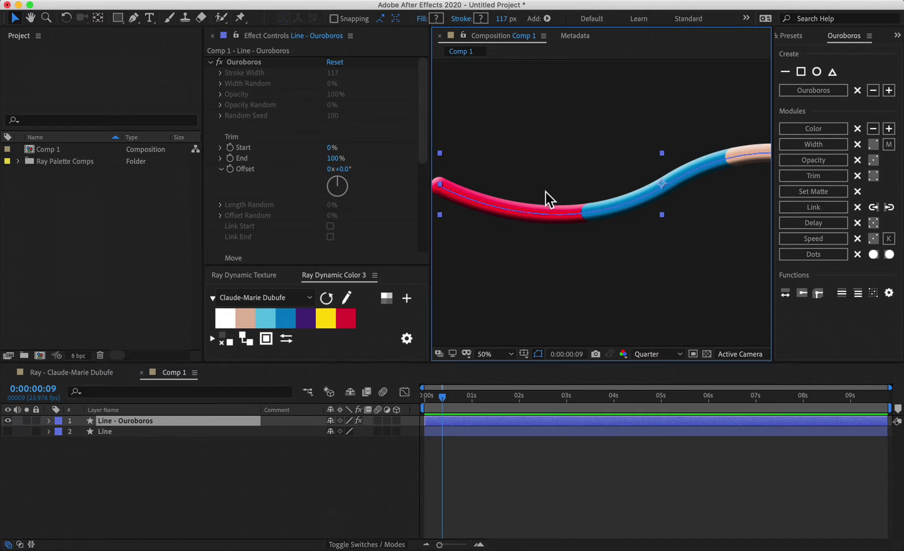
{"action": "left_click_drag", "start_coordinate": [544, 198], "coordinate": [488, 193]}
{"action": "left_click_drag", "start_coordinate": [750, 139], "coordinate": [661, 156]}
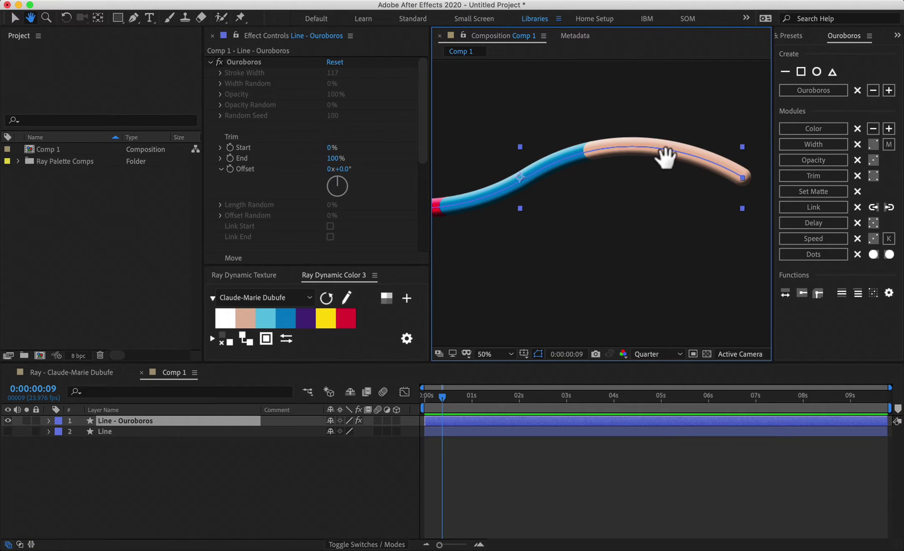
{"action": "left_click_drag", "start_coordinate": [585, 168], "coordinate": [706, 172]}
{"action": "mouse_move", "coordinate": [586, 187]}
{"action": "left_mouse_down"}
{"action": "mouse_move", "coordinate": [611, 175]}
{"action": "mouse_move", "coordinate": [577, 178]}
{"action": "mouse_move", "coordinate": [605, 177]}
{"action": "left_mouse_up"}
{"action": "key", "text": "v"}
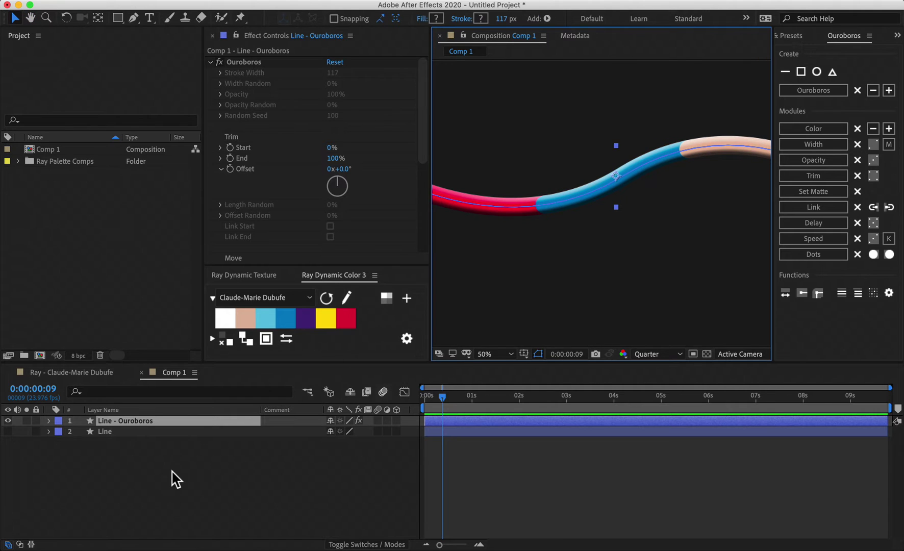
Expand the Line - Ouroboros layer's contents and its shape group to list the individual strokes
{"action": "left_click", "coordinate": [172, 476]}
{"action": "left_click", "coordinate": [124, 421]}
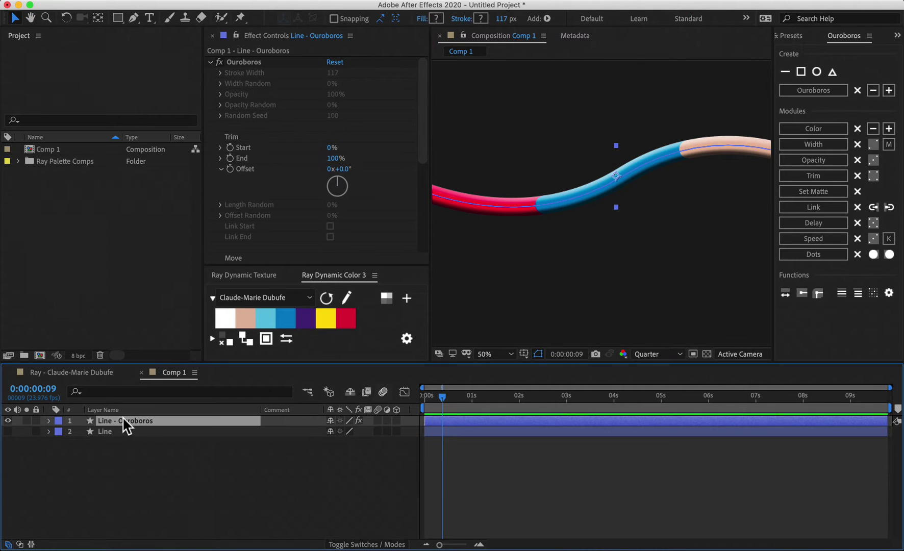
{"action": "left_click", "coordinate": [49, 421]}
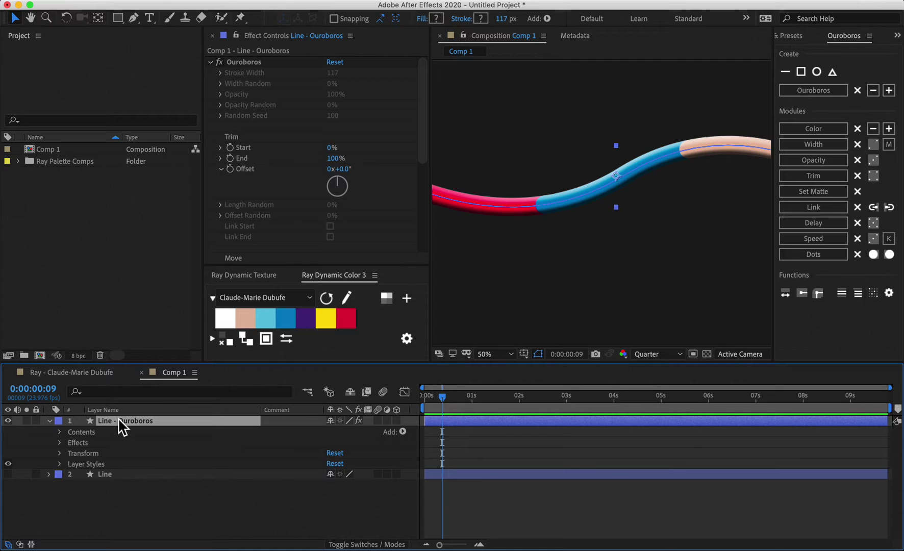
{"action": "left_click", "coordinate": [102, 432]}
{"action": "left_click", "coordinate": [87, 445]}
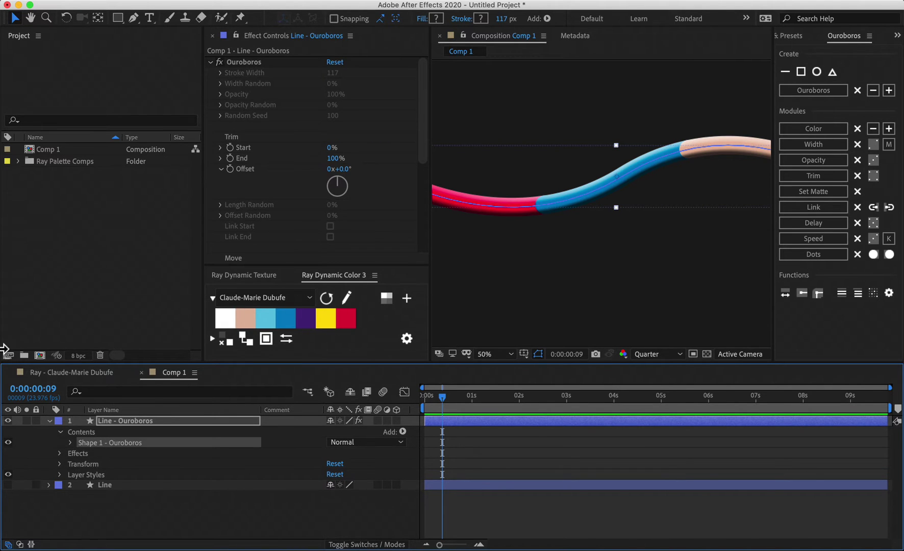
{"action": "left_click", "coordinate": [71, 441]}
Select each of the three Ouroboros strokes in turn to identify its colour, with the whole line in view
{"action": "left_click", "coordinate": [104, 453]}
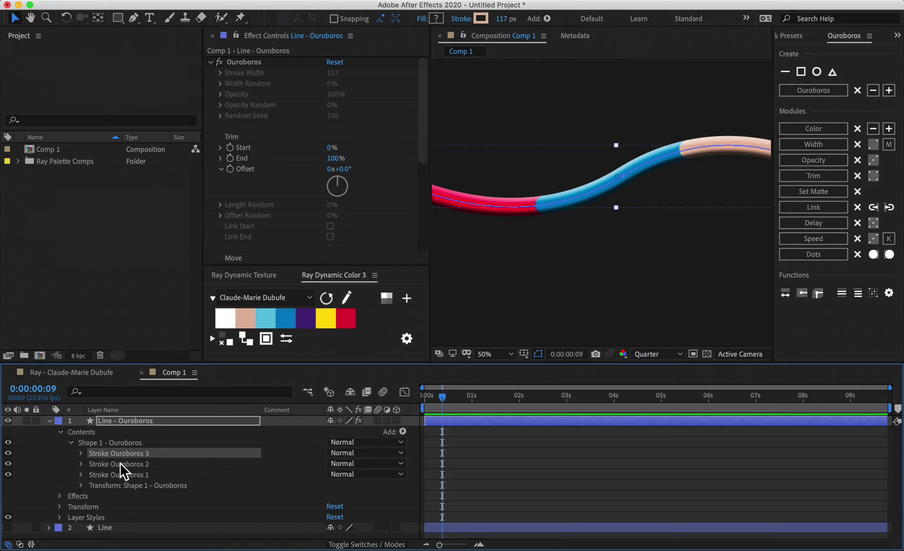
{"action": "left_click", "coordinate": [121, 464]}
{"action": "left_click", "coordinate": [122, 475]}
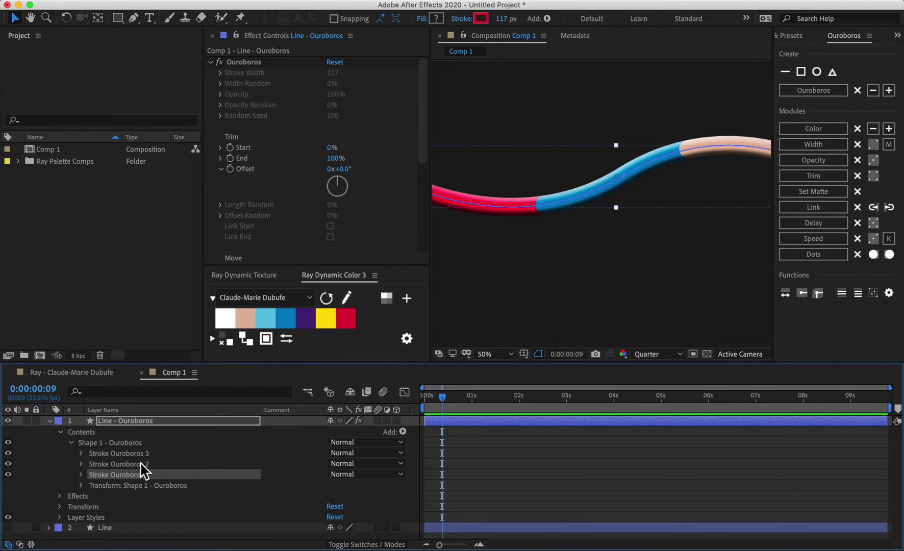
{"action": "left_click", "coordinate": [142, 464]}
{"action": "left_click", "coordinate": [144, 455]}
{"action": "key", "text": "comma"}
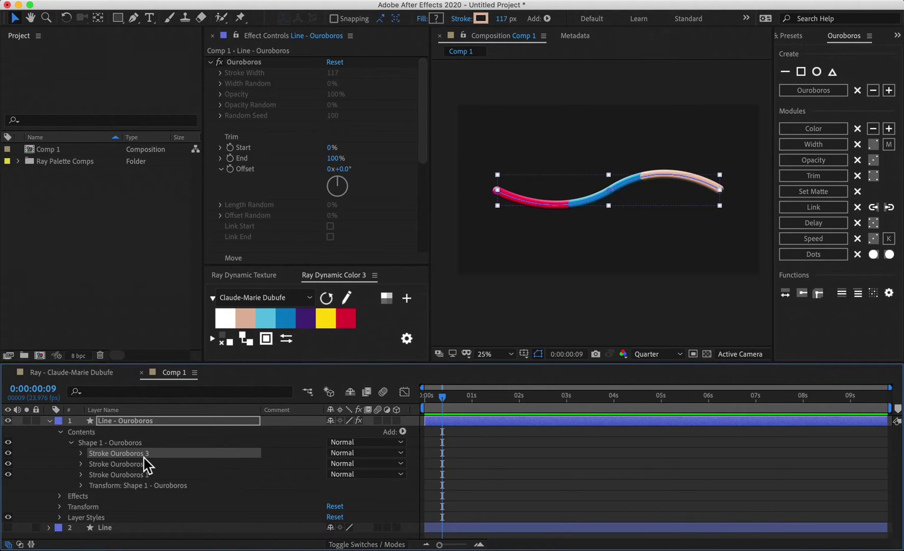
{"action": "left_click", "coordinate": [43, 453]}
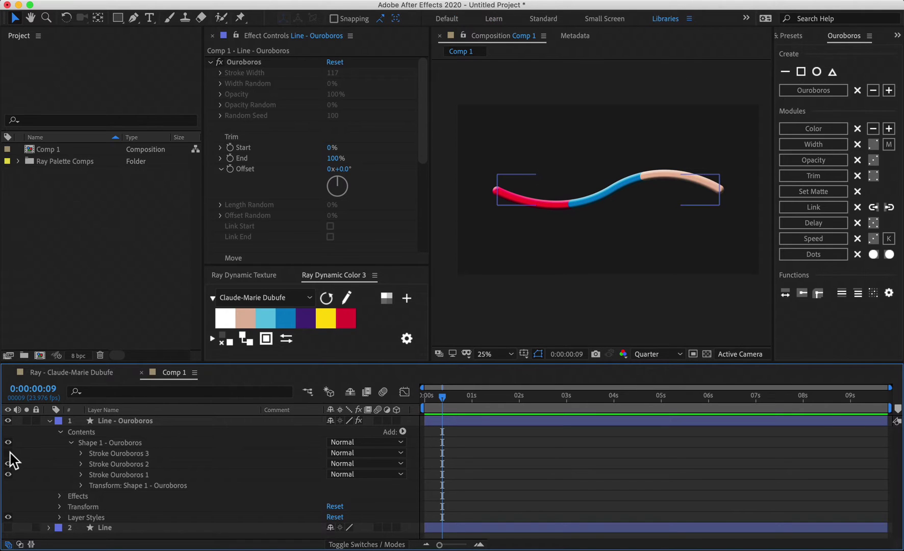
Temporarily hide Stroke Ouroboros 3 and Stroke Ouroboros 2, and show both again
{"action": "left_click", "coordinate": [9, 453]}
{"action": "left_click", "coordinate": [8, 464]}
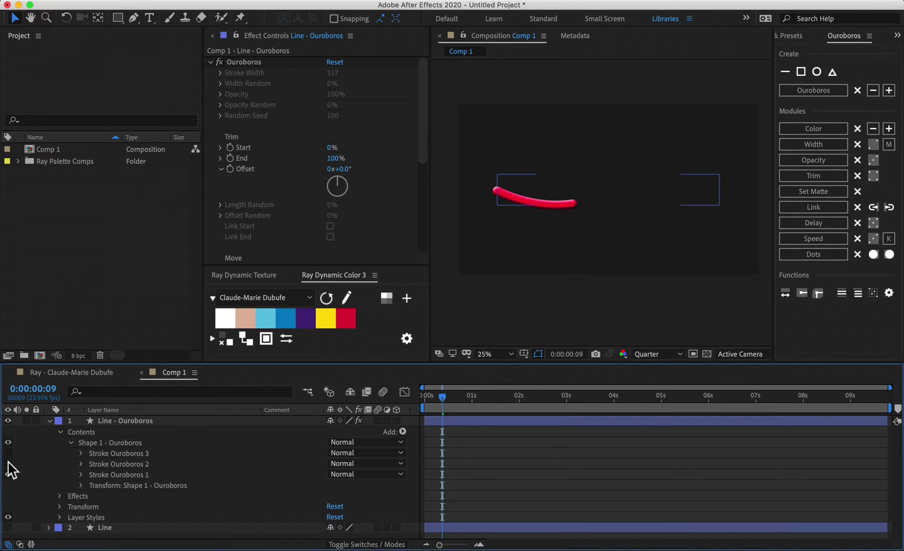
{"action": "left_click", "coordinate": [8, 464]}
{"action": "left_click", "coordinate": [8, 453]}
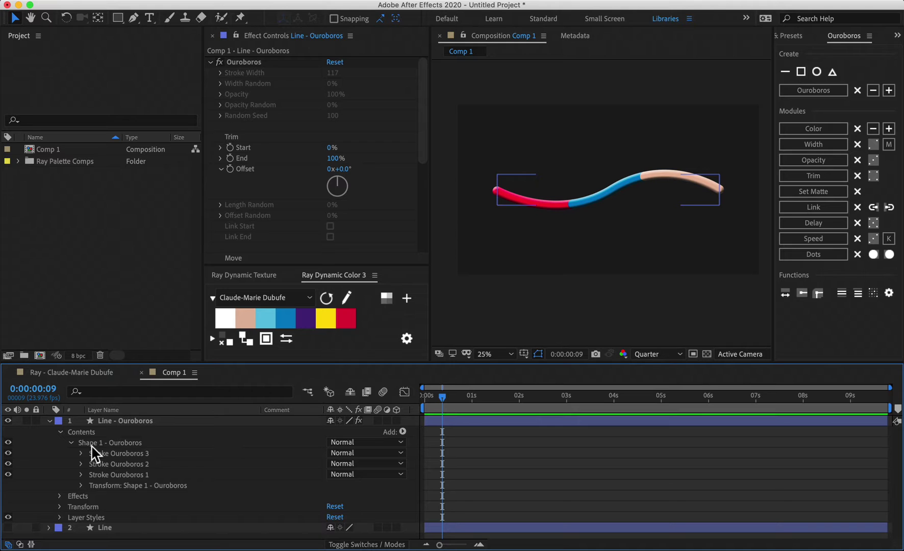
Duplicate the Line - Ouroboros layer by copying and pasting it
{"action": "left_click", "coordinate": [113, 422]}
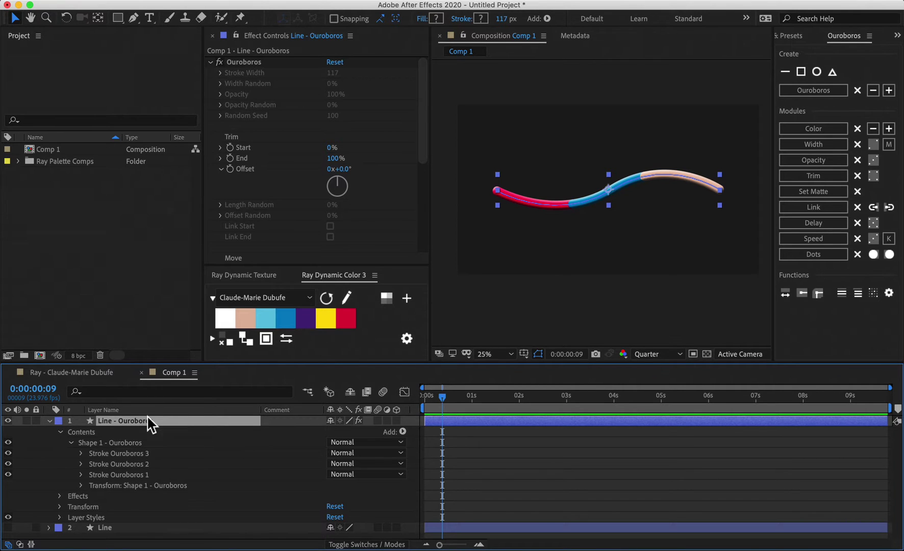
{"action": "key", "text": "shift+super+a"}
{"action": "left_click", "coordinate": [135, 422]}
{"action": "left_click", "coordinate": [139, 2]}
{"action": "left_click", "coordinate": [152, 83]}
{"action": "key", "text": "super+v"}
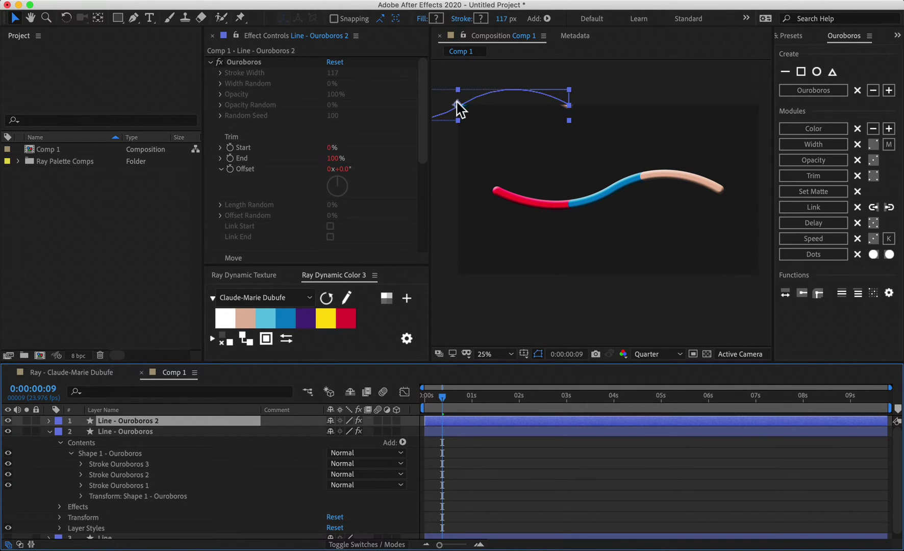
Parent the pasted copy to the original Line - Ouroboros layer so its path aligns with the original line
{"action": "left_click", "coordinate": [31, 543]}
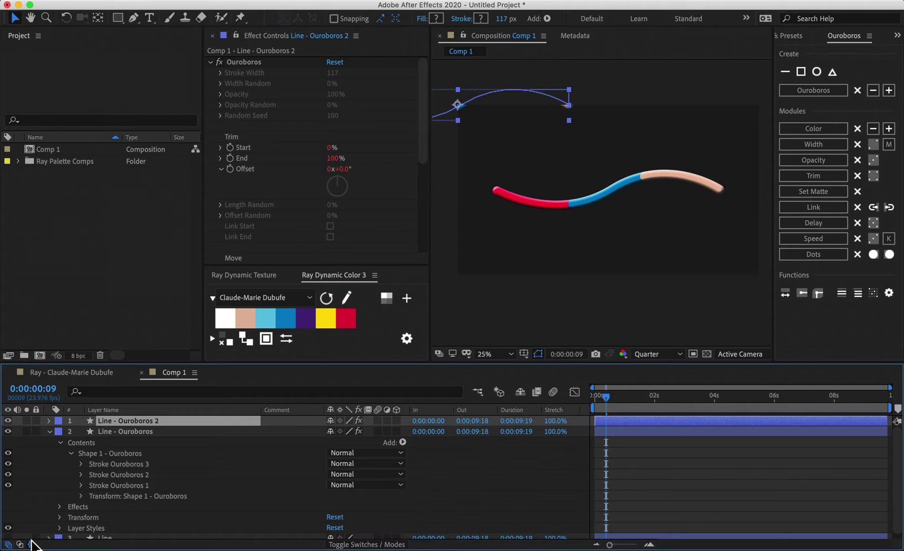
{"action": "left_click_drag", "start_coordinate": [417, 422], "coordinate": [201, 434]}
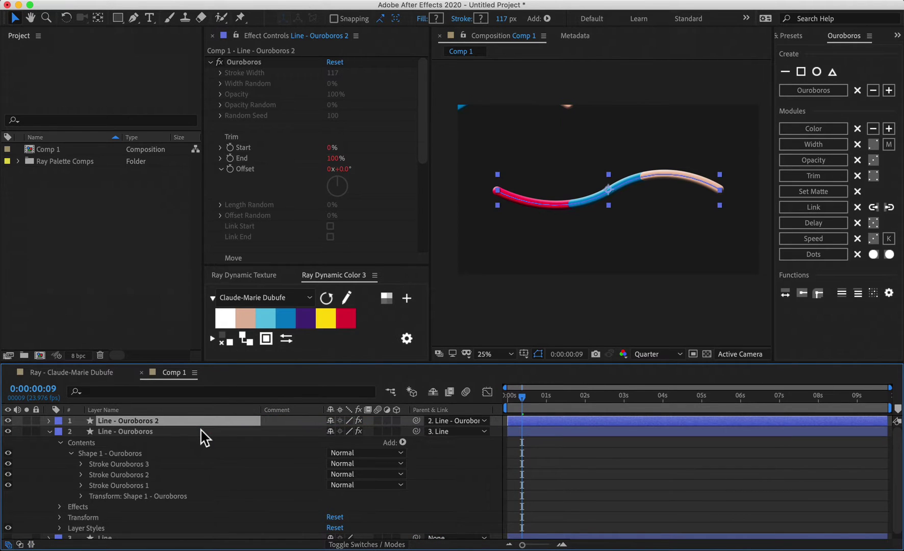
{"action": "left_click", "coordinate": [115, 430]}
{"action": "left_click", "coordinate": [124, 420]}
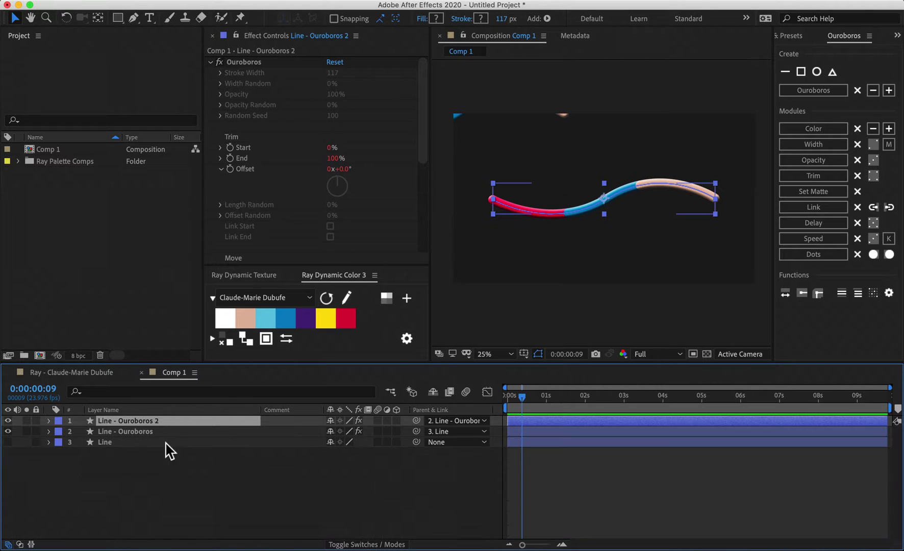
{"action": "left_click", "coordinate": [156, 459]}
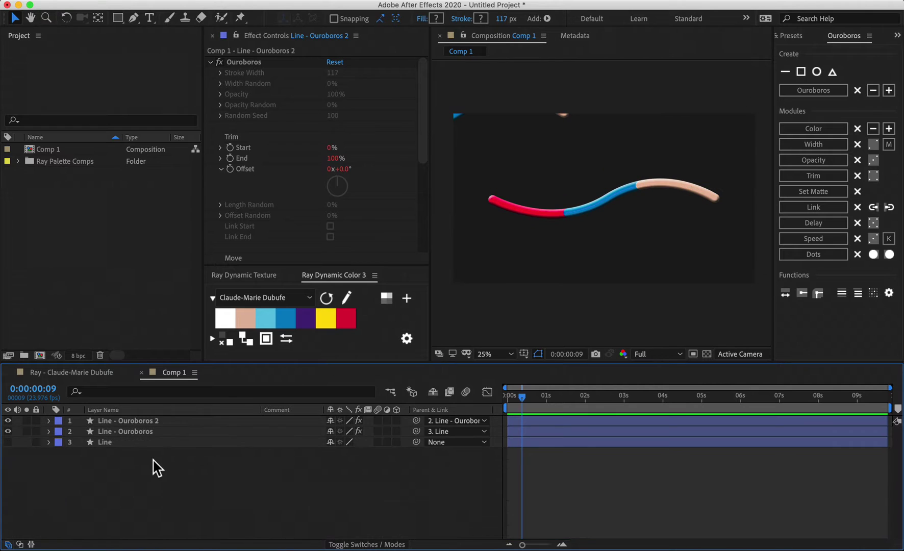
Rename the pasted layer copy as Line - Ouroboros 1
{"action": "left_click", "coordinate": [157, 423]}
{"action": "key", "text": "Return"}
{"action": "key", "text": "Right"}
{"action": "key", "text": "BackSpace"}
{"action": "type", "text": "1"}
{"action": "key", "text": "Return"}
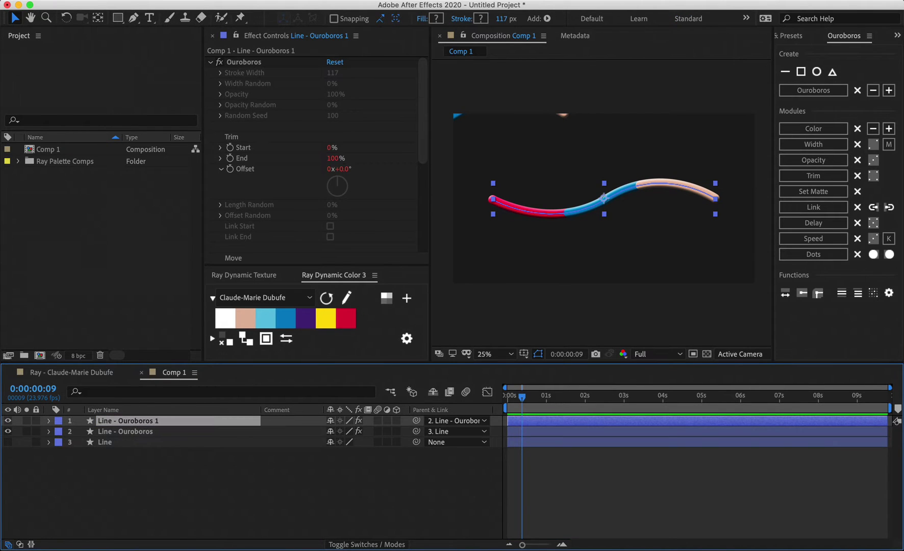
Duplicate Line - Ouroboros 1 twice and expand the shape contents of all three numbered copies down to their strokes
{"action": "key", "text": "super+d"}
{"action": "key", "text": "super+d"}
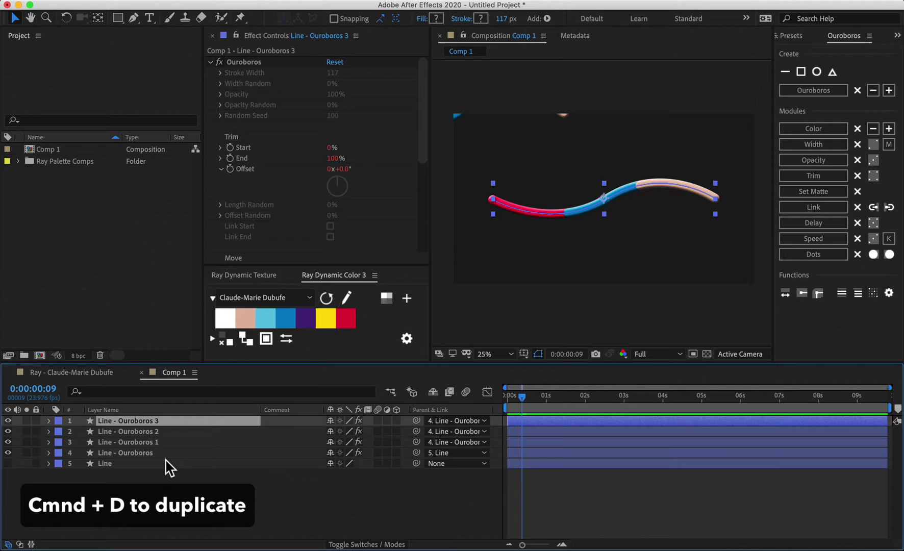
{"action": "key", "text": "grave"}
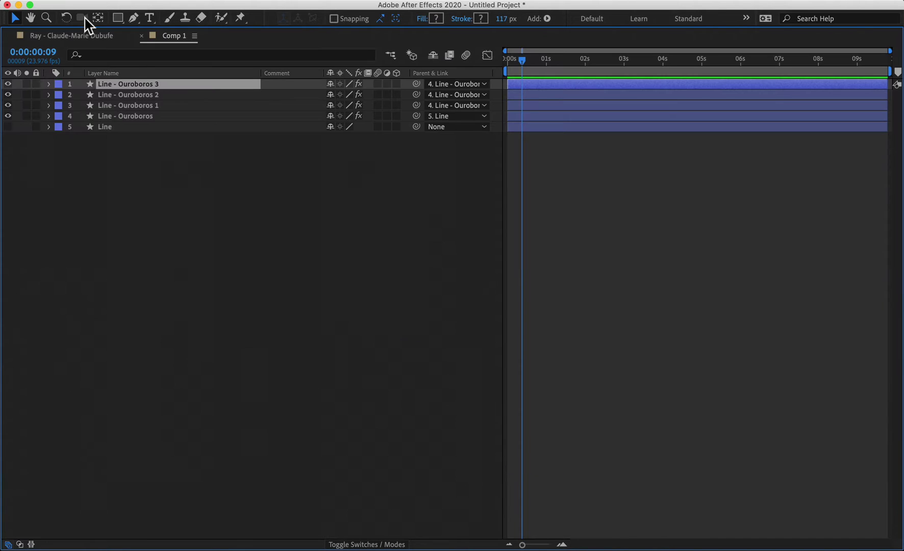
{"action": "left_click", "coordinate": [48, 84]}
{"action": "left_click", "coordinate": [60, 95]}
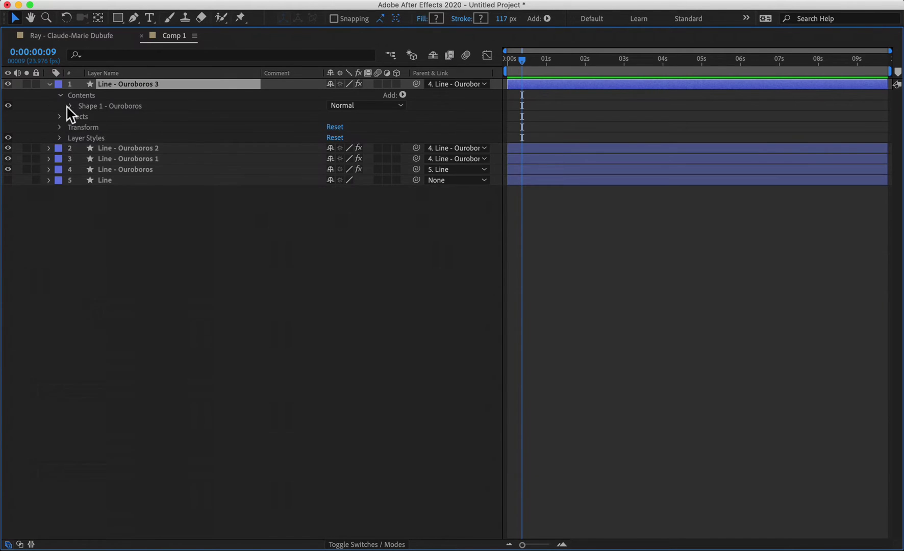
{"action": "left_click", "coordinate": [70, 105]}
{"action": "left_click", "coordinate": [49, 191]}
{"action": "left_click", "coordinate": [60, 201]}
{"action": "left_click", "coordinate": [71, 212]}
{"action": "left_click", "coordinate": [49, 298]}
{"action": "left_click", "coordinate": [61, 308]}
{"action": "left_click", "coordinate": [71, 320]}
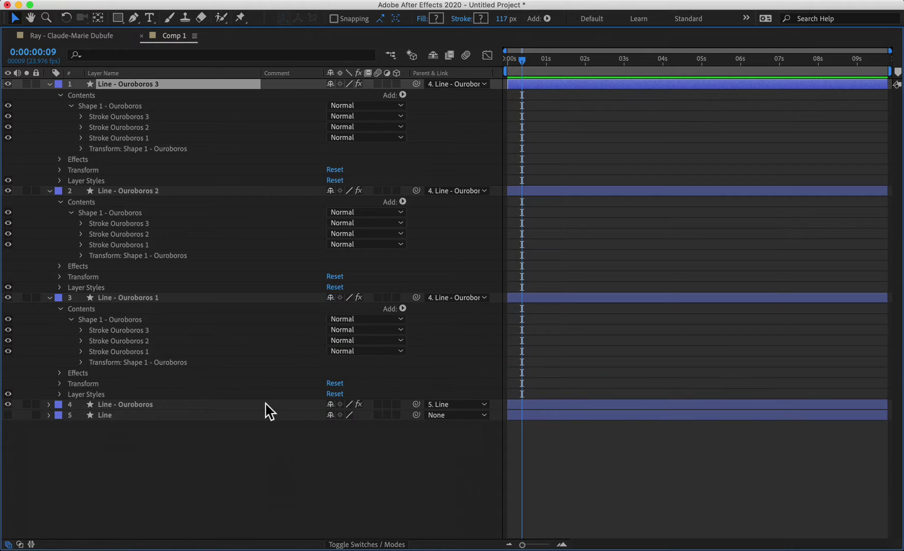
Hide the unmatched strokes so Line - Ouroboros 1, 2 and 3 each show only the Stroke Ouroboros with the same number
{"action": "left_click", "coordinate": [141, 128]}
{"action": "left_click", "coordinate": [128, 137], "text": "shift"}
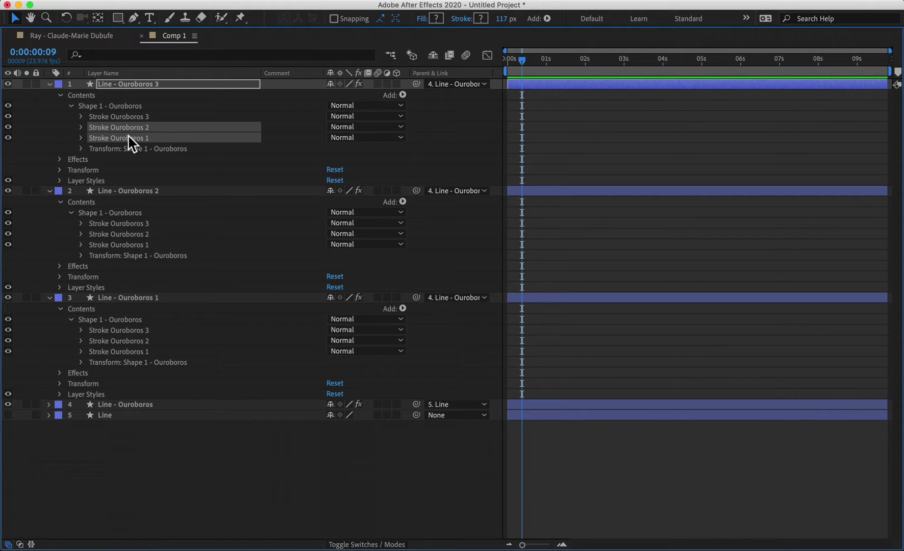
{"action": "left_click", "coordinate": [144, 224]}
{"action": "left_click", "coordinate": [144, 244], "text": "super"}
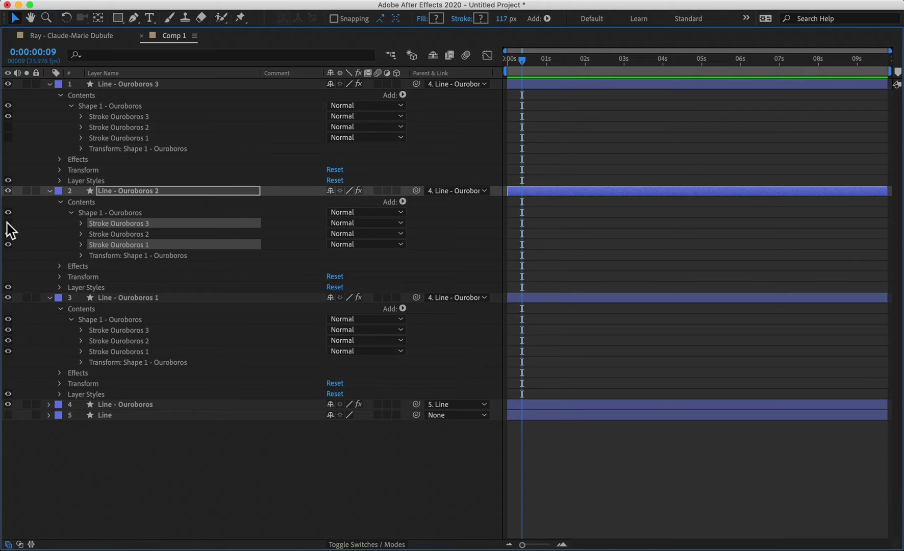
{"action": "left_click", "coordinate": [133, 330]}
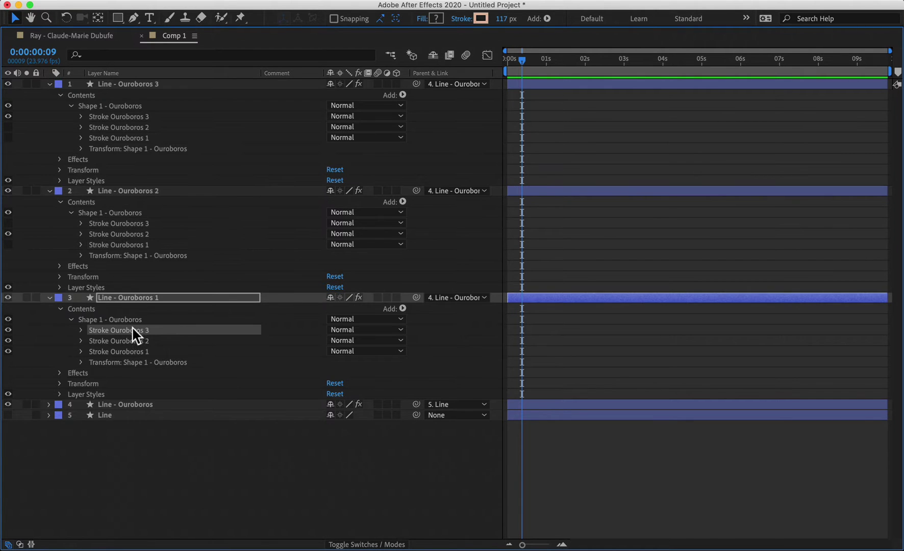
{"action": "left_click", "coordinate": [134, 341], "text": "super"}
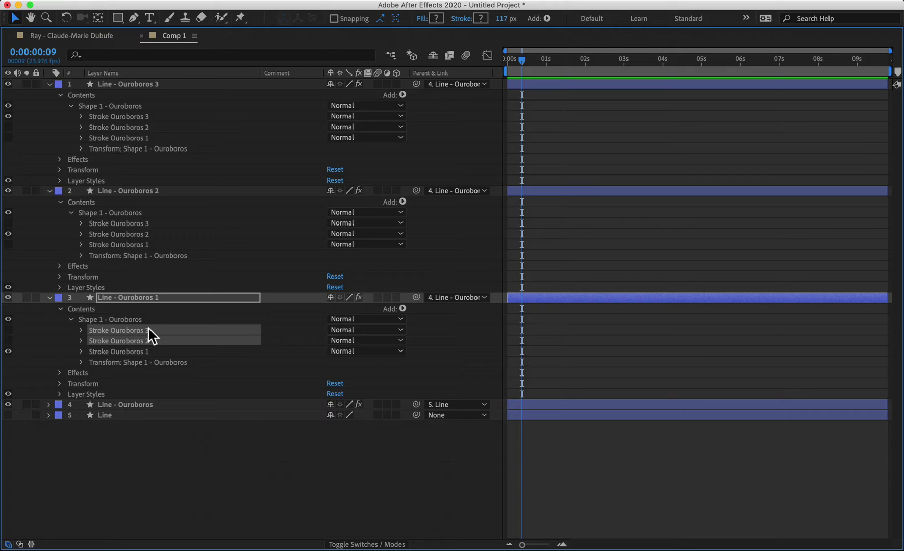
Restore the enlarged timeline to its normal size and collapse the contents of all layers
{"action": "key", "text": "grave"}
{"action": "key", "text": "super+a"}
{"action": "key", "text": "u"}
{"action": "left_click", "coordinate": [90, 477]}
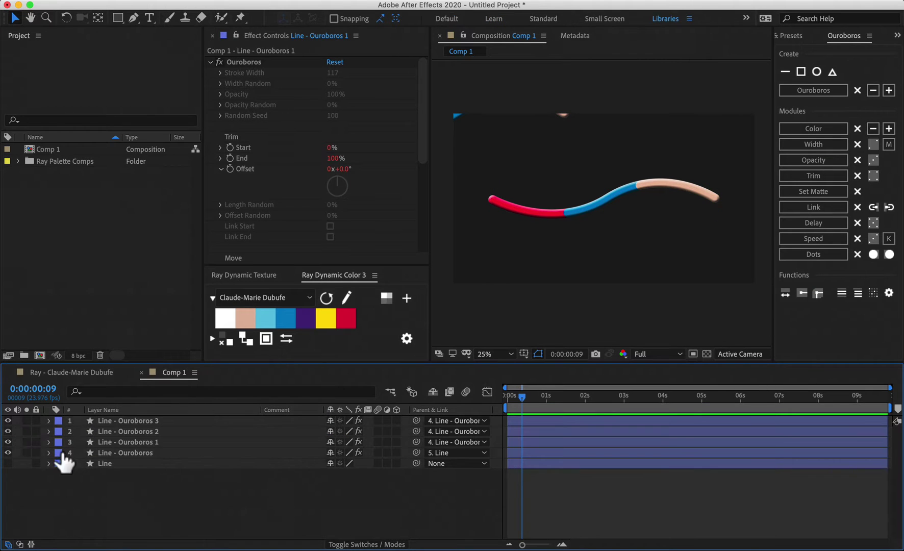
Hide the original Line - Ouroboros layer while keeping its three numbered copies visible
{"action": "left_click", "coordinate": [8, 420]}
{"action": "left_click", "coordinate": [8, 452]}
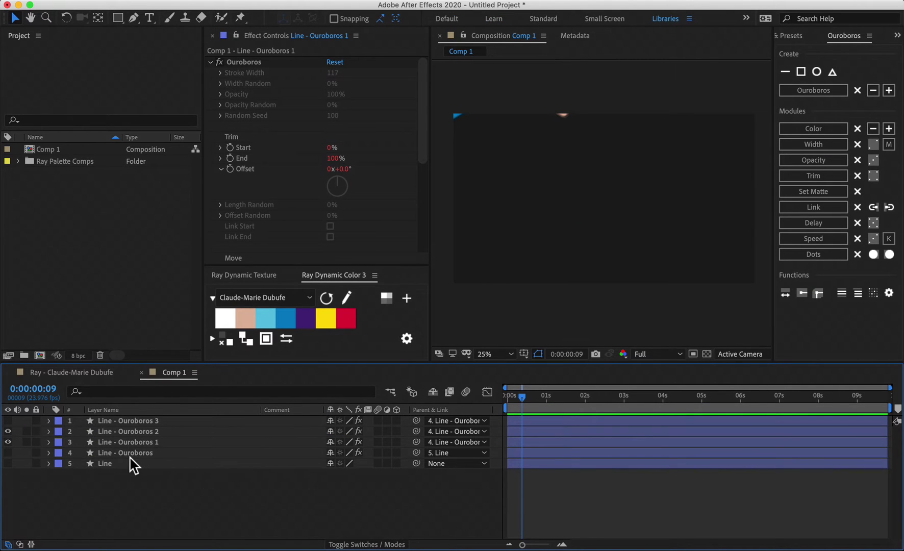
{"action": "left_click", "coordinate": [100, 453]}
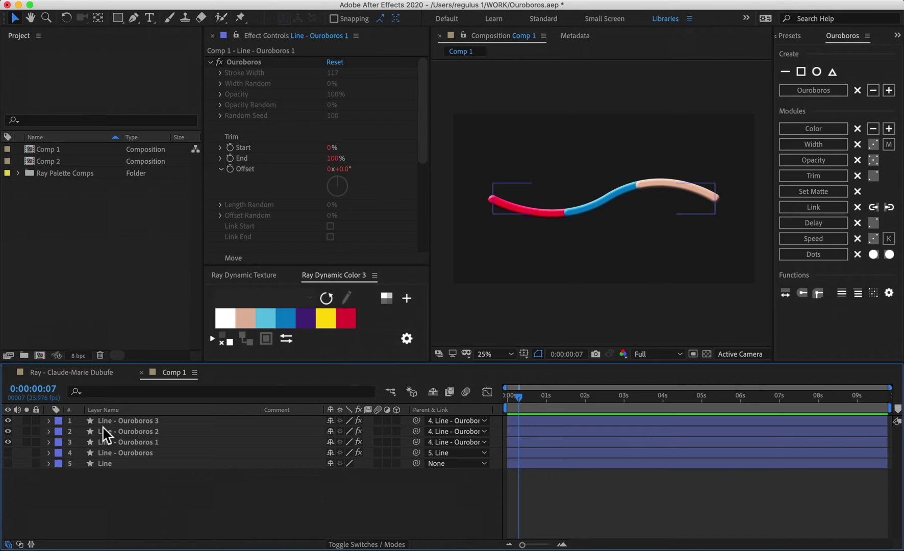
Toggle the visibility of the numbered copies to check which coloured stroke each one carries, leaving all three shown
{"action": "left_click", "coordinate": [119, 422]}
{"action": "left_click", "coordinate": [123, 432], "text": "shift"}
{"action": "key", "text": "super+shift+a"}
{"action": "left_click", "coordinate": [7, 431]}
{"action": "left_click", "coordinate": [7, 431]}
{"action": "left_click", "coordinate": [7, 431]}
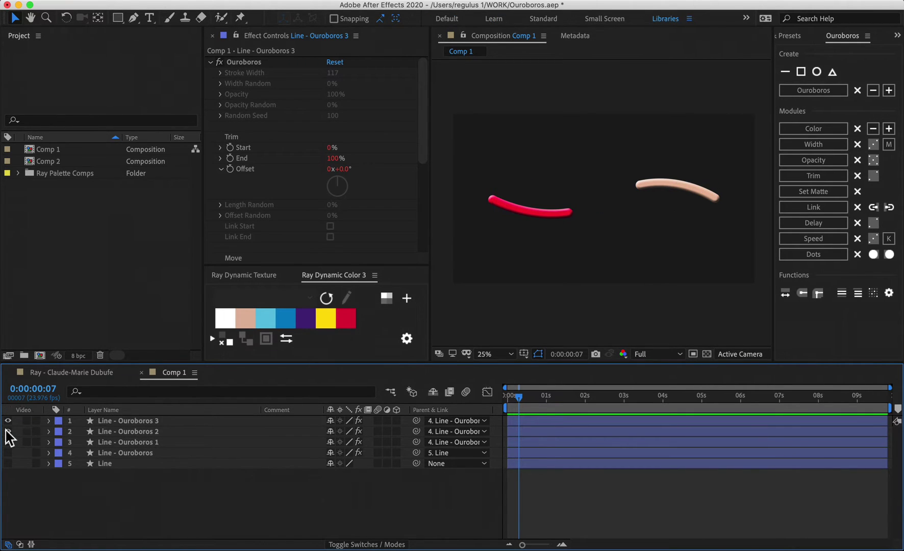
{"action": "left_click_drag", "start_coordinate": [8, 431], "coordinate": [8, 442]}
Try trimming the original Line - Ouroboros layer to an End value of 80% to test its control over the copies
{"action": "left_click", "coordinate": [121, 453]}
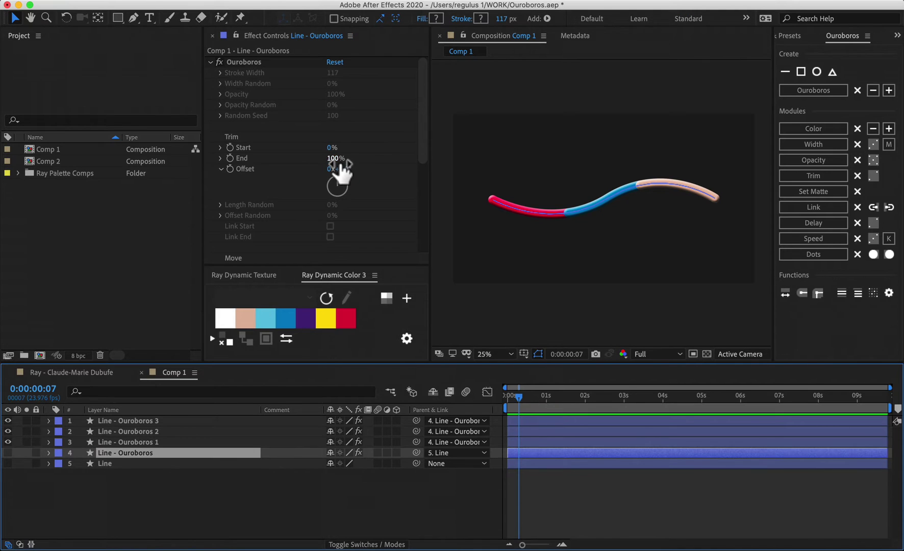
{"action": "mouse_move", "coordinate": [332, 158]}
{"action": "left_mouse_down"}
{"action": "mouse_move", "coordinate": [303, 170]}
{"action": "mouse_move", "coordinate": [335, 170]}
{"action": "left_mouse_up"}
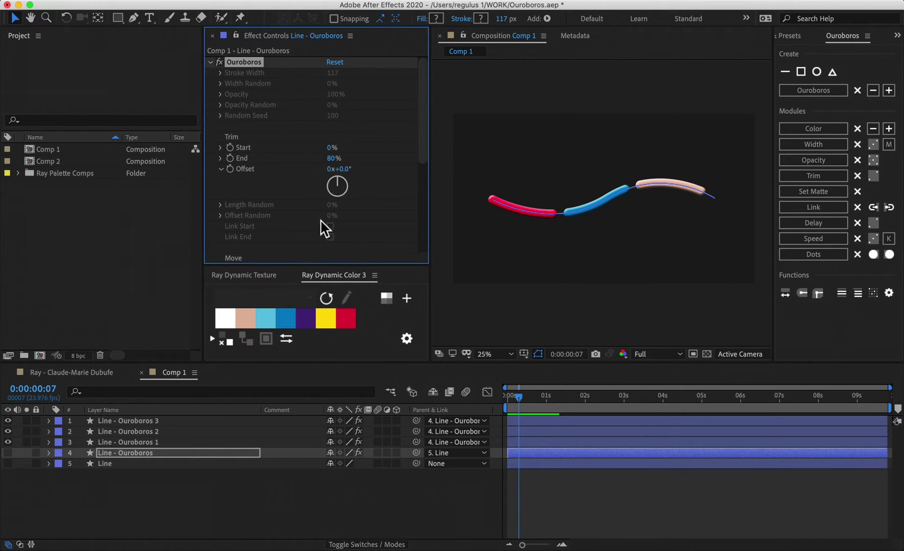
{"action": "left_click", "coordinate": [161, 421]}
{"action": "left_click", "coordinate": [159, 442], "text": "shift"}
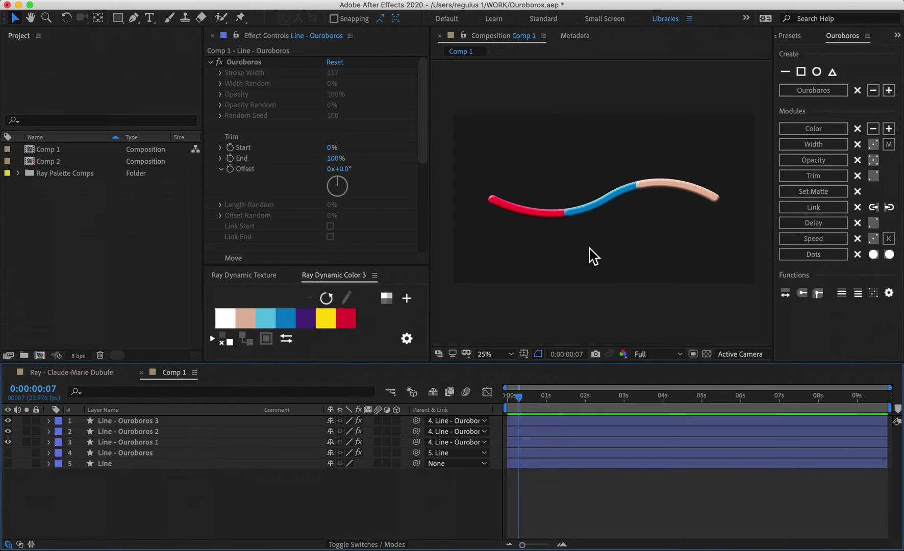
Try a Trim End of 94% on Line - Ouroboros while examining the joint between the red and blue strokes
{"action": "scroll", "coordinate": [606, 206], "scroll_direction": "up", "scroll_amount": 2}
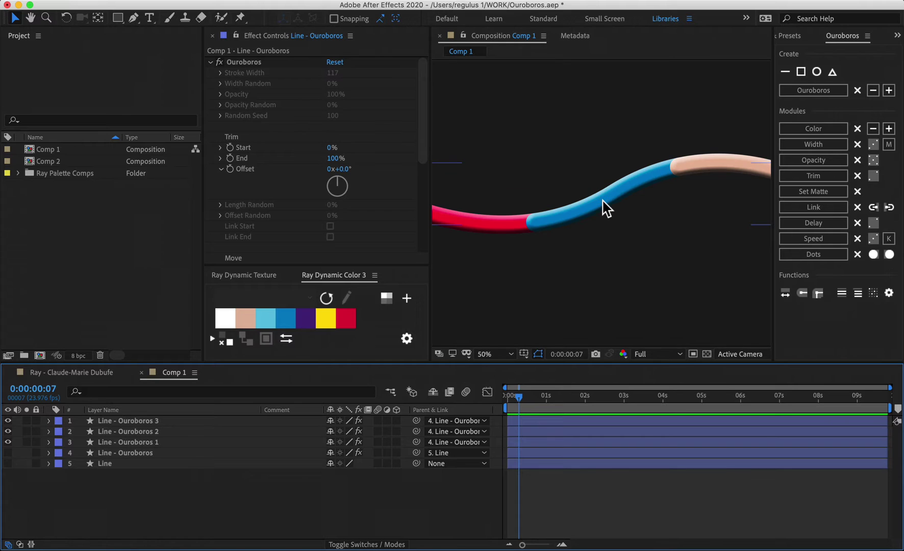
{"action": "left_click", "coordinate": [127, 420]}
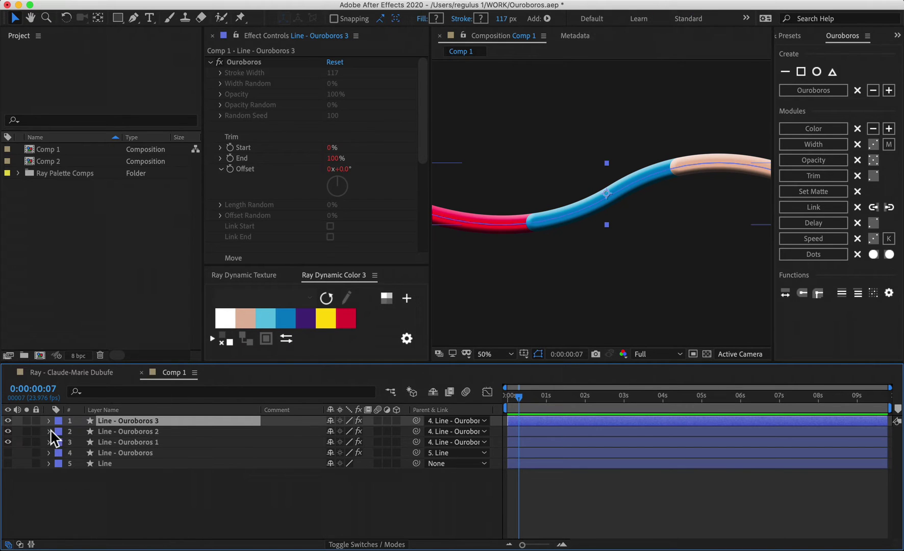
{"action": "scroll", "coordinate": [525, 270], "scroll_direction": "up", "scroll_amount": 1}
{"action": "left_click_drag", "start_coordinate": [534, 268], "coordinate": [634, 250]}
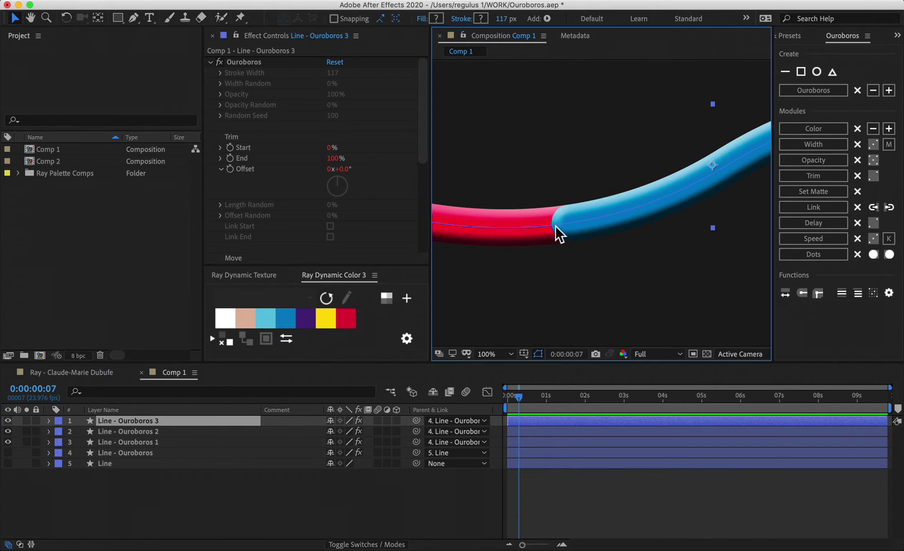
{"action": "left_click", "coordinate": [91, 471]}
{"action": "mouse_move", "coordinate": [145, 176]}
{"action": "left_mouse_down"}
{"action": "mouse_move", "coordinate": [102, 186]}
{"action": "mouse_move", "coordinate": [139, 186]}
{"action": "left_mouse_up"}
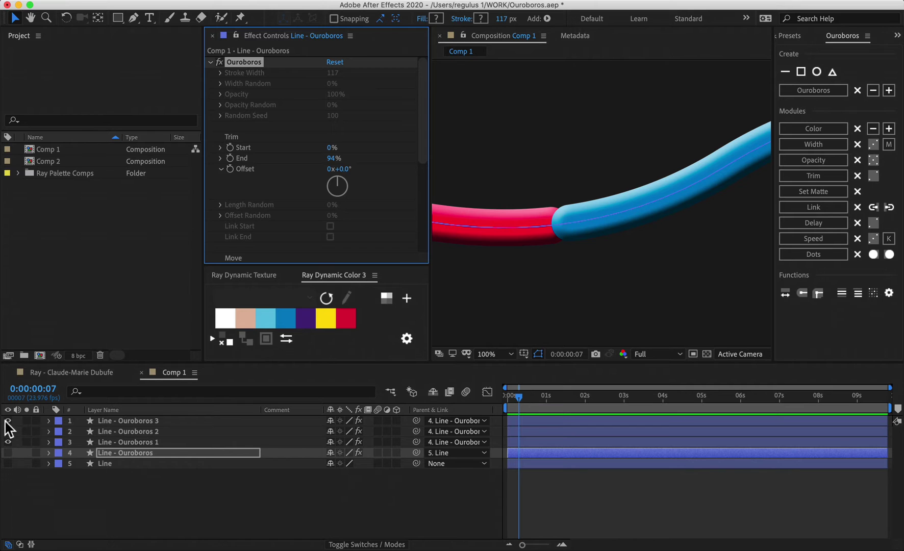
Set the Trim End of Line - Ouroboros to 99% while only that layer is shown, and switch back to the three copies
{"action": "left_click_drag", "start_coordinate": [7, 421], "coordinate": [10, 447]}
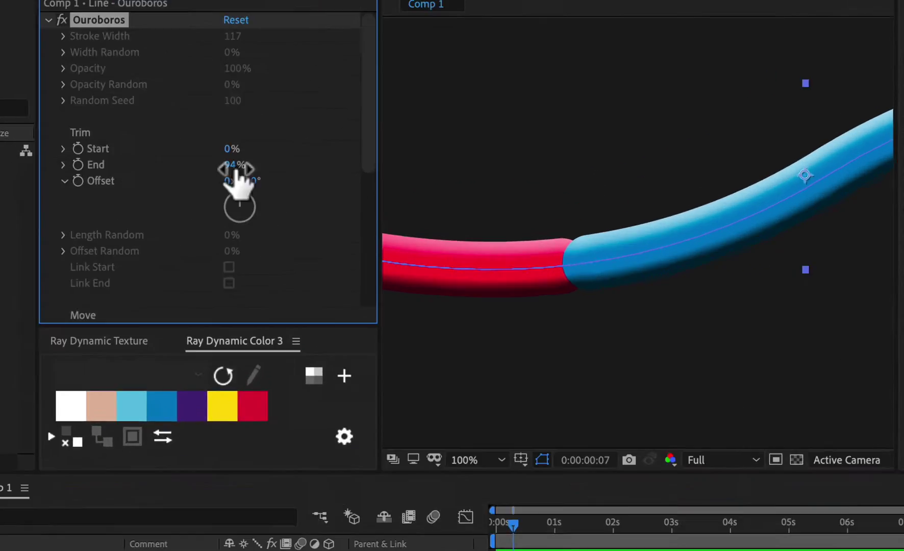
{"action": "left_click_drag", "start_coordinate": [334, 159], "coordinate": [322, 161]}
{"action": "left_click_drag", "start_coordinate": [112, 177], "coordinate": [151, 173]}
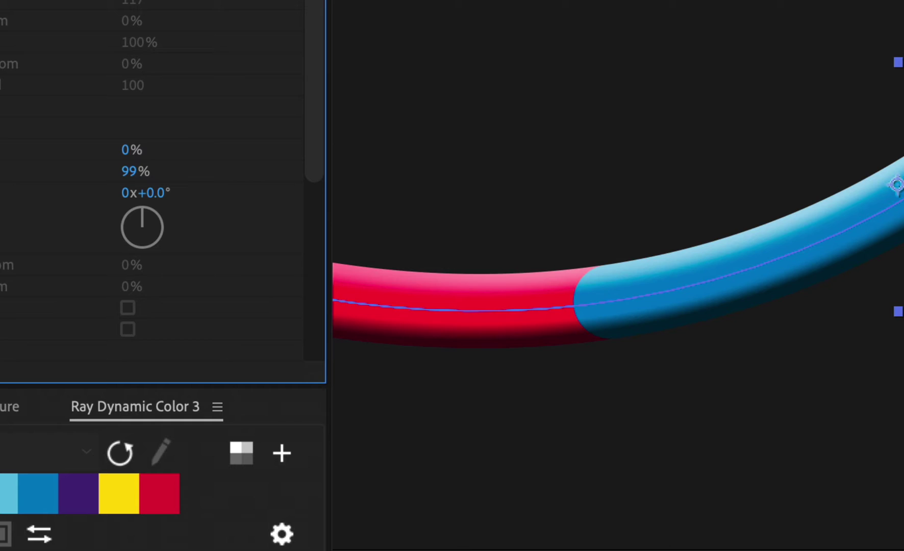
{"action": "left_click", "coordinate": [7, 420]}
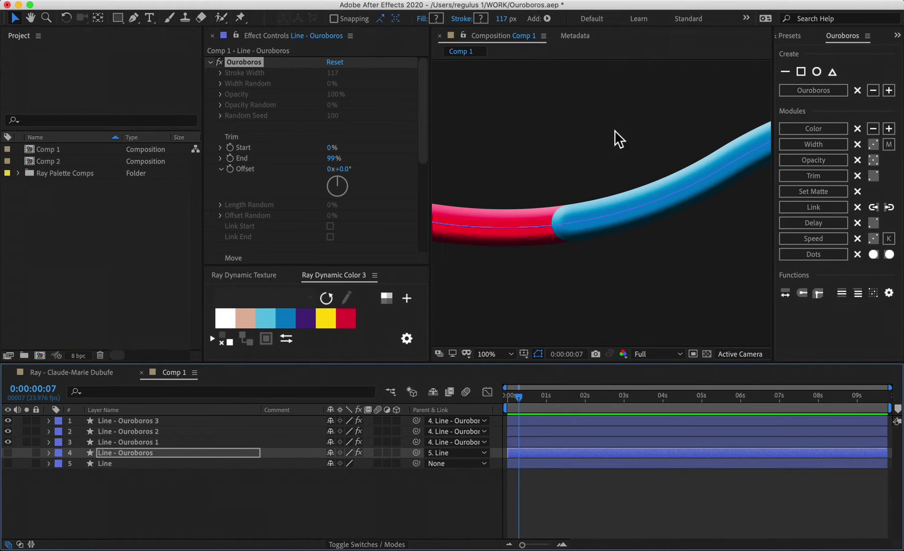
Set the stroke width of the original Line - Ouroboros layer to 221 px
{"action": "scroll", "coordinate": [571, 210], "scroll_direction": "down", "scroll_amount": 1}
{"action": "key", "text": "space"}
{"action": "left_click_drag", "start_coordinate": [580, 210], "coordinate": [566, 206]}
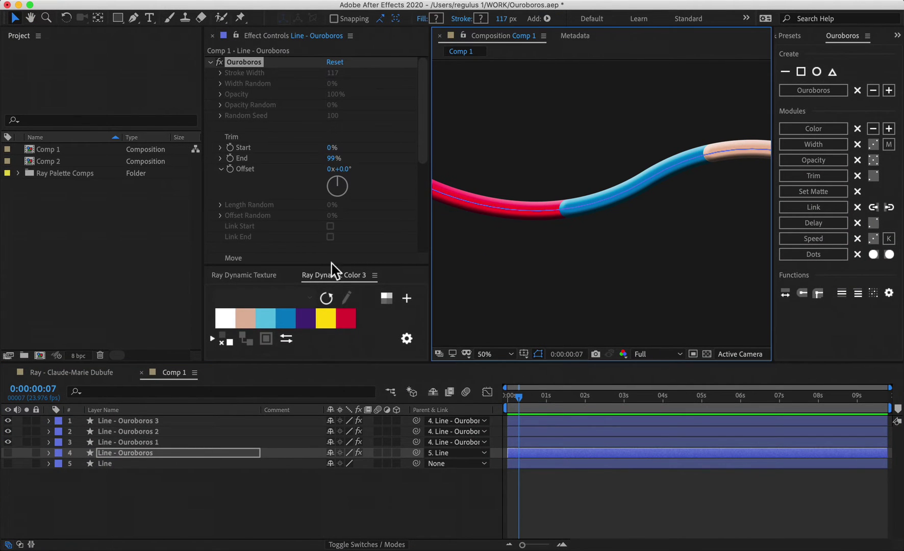
{"action": "left_click", "coordinate": [125, 452]}
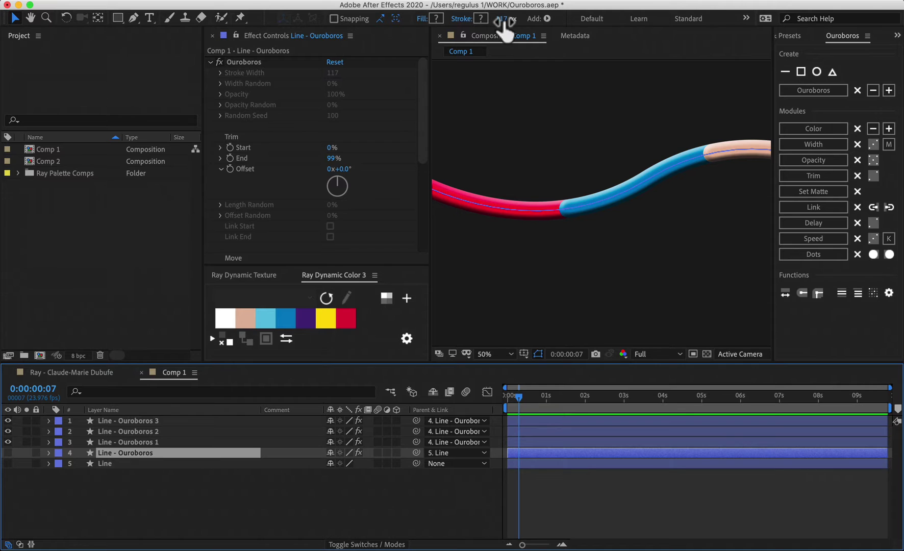
{"action": "left_click_drag", "start_coordinate": [504, 19], "coordinate": [569, 20]}
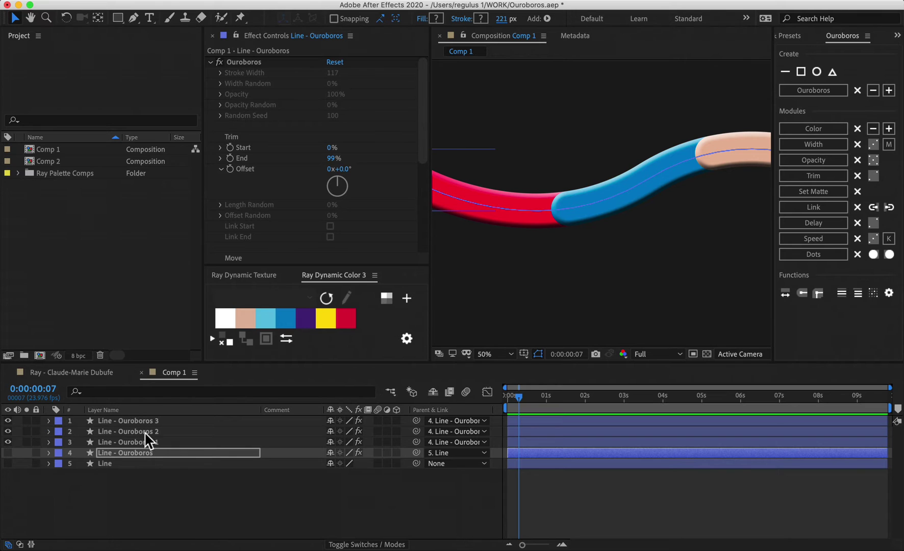
{"action": "left_click", "coordinate": [144, 450]}
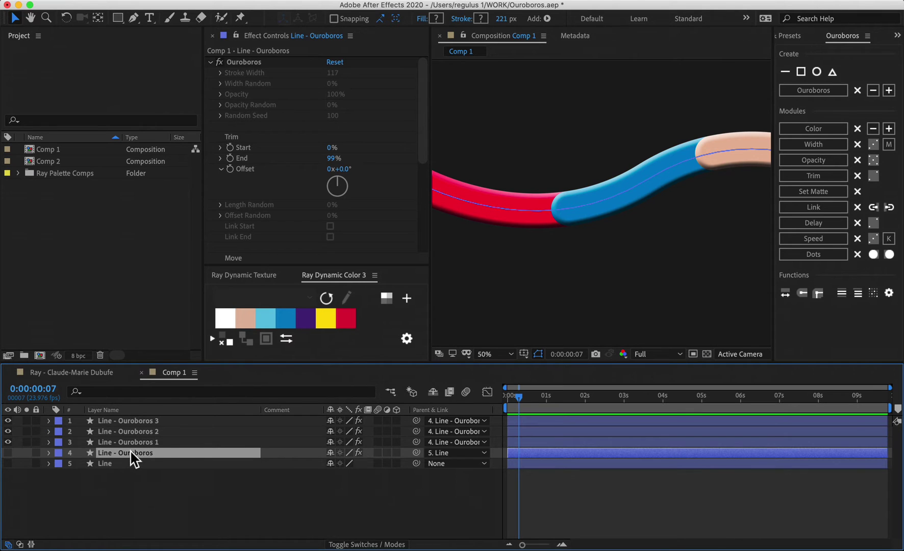
{"action": "left_click", "coordinate": [121, 441]}
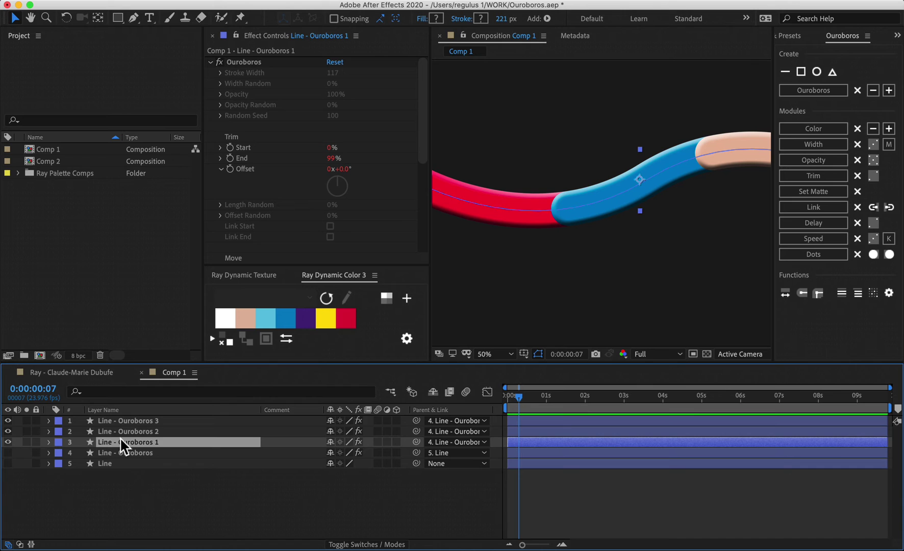
{"action": "left_click", "coordinate": [138, 419], "text": "shift"}
{"action": "left_click", "coordinate": [126, 476]}
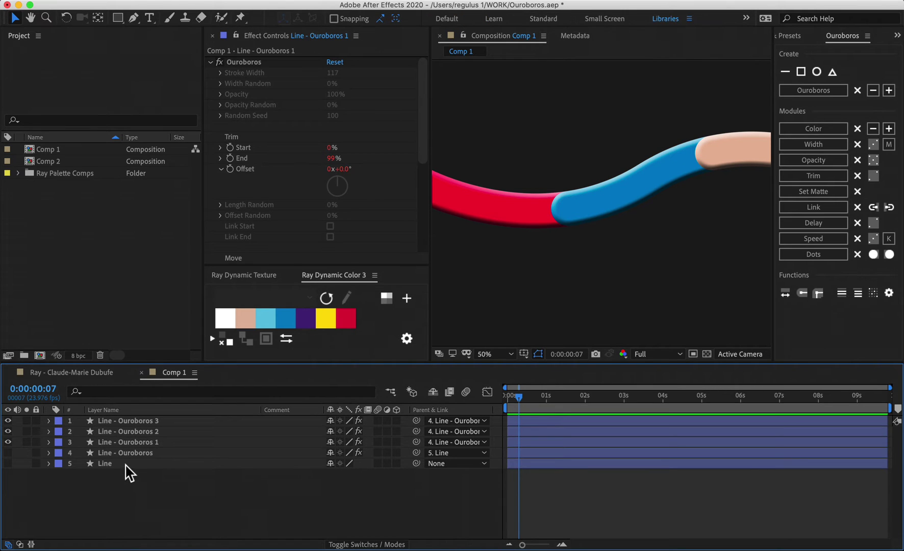
Try shifting the Line layer horizontally through its Position property, and undo the shift
{"action": "left_click", "coordinate": [117, 464]}
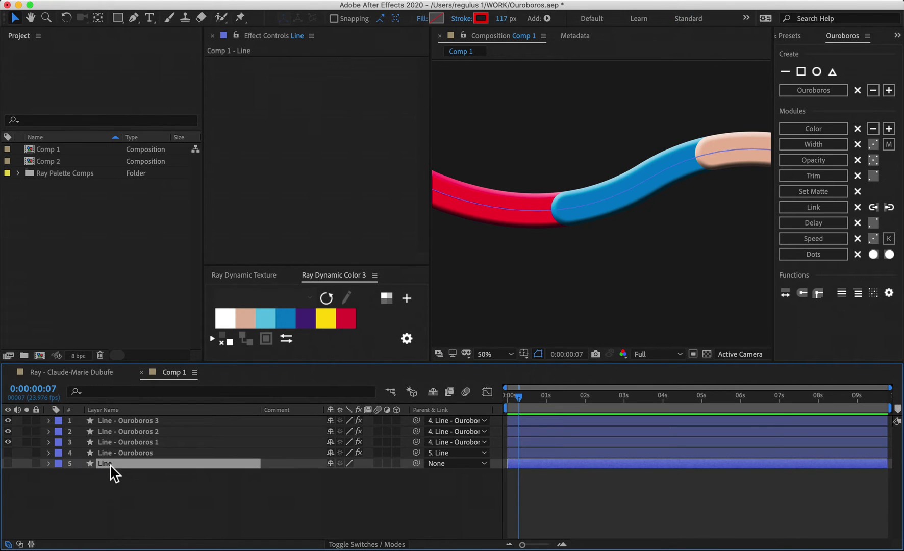
{"action": "key", "text": "p"}
{"action": "left_click_drag", "start_coordinate": [335, 475], "coordinate": [306, 477]}
{"action": "key", "text": "super+z"}
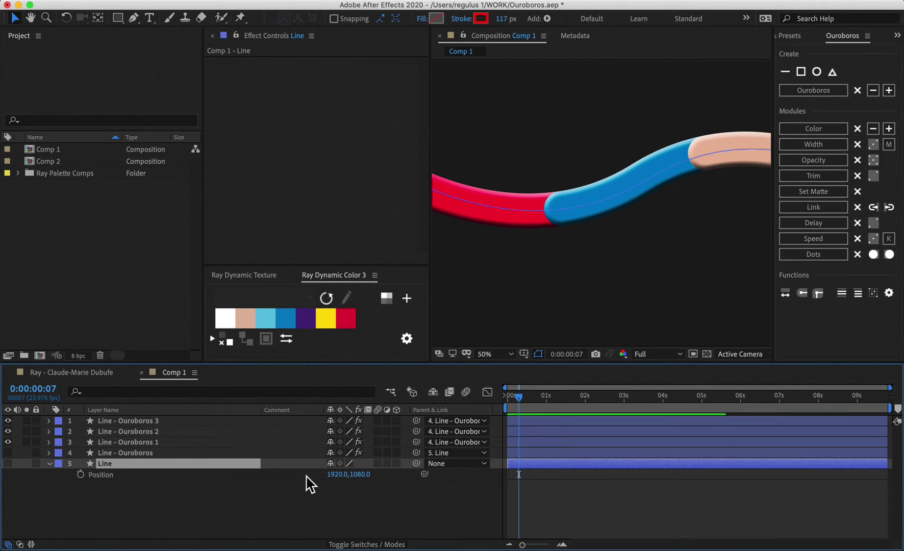
{"action": "left_click", "coordinate": [163, 455]}
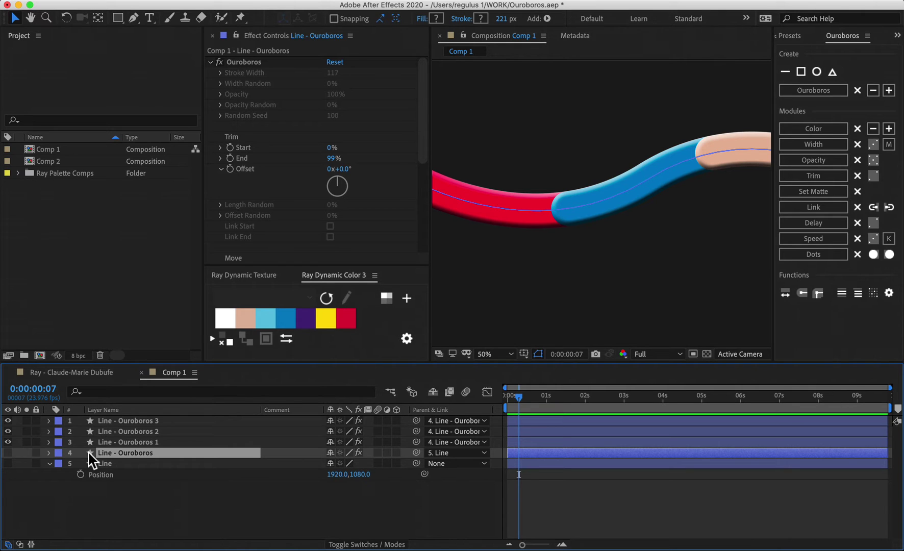
{"action": "left_click", "coordinate": [102, 442]}
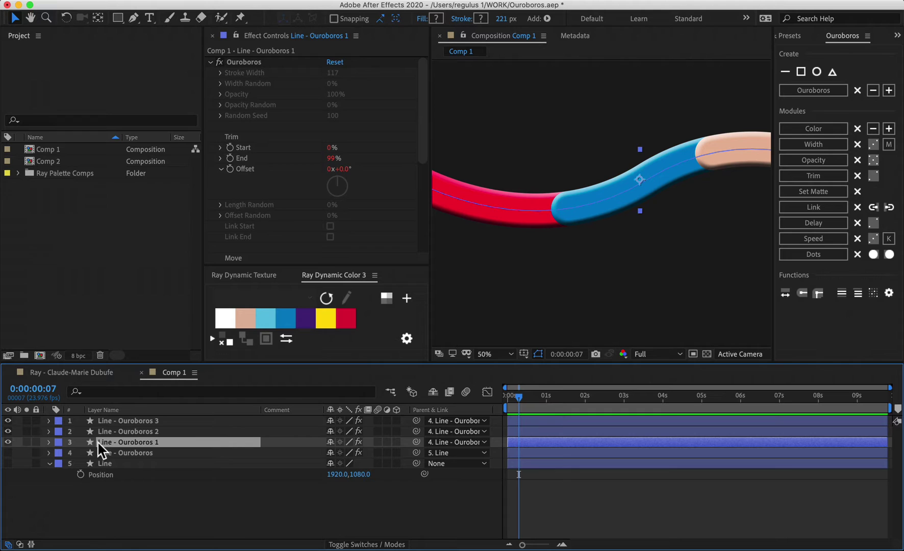
{"action": "left_click", "coordinate": [131, 429], "text": "shift"}
{"action": "left_click", "coordinate": [140, 420], "text": "shift"}
{"action": "key", "text": "super+shift+a"}
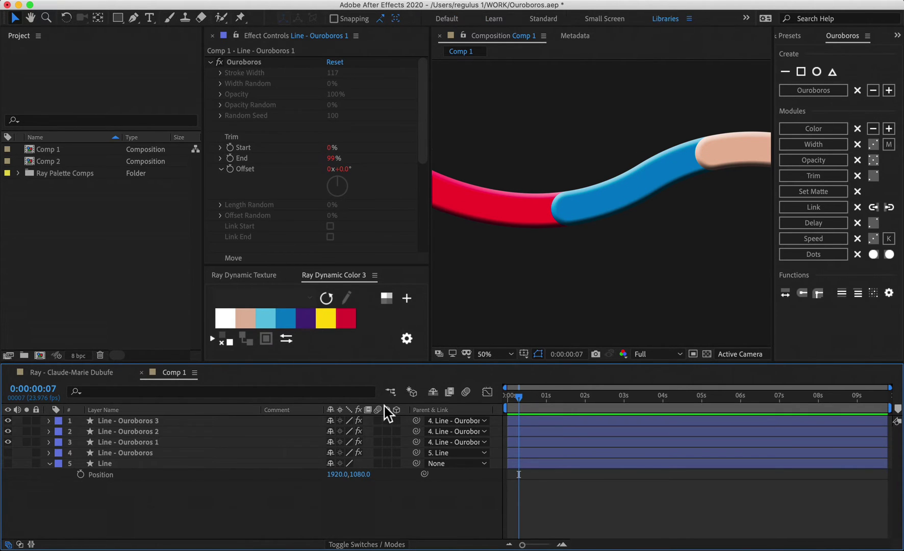
{"action": "left_click", "coordinate": [134, 443]}
{"action": "left_click", "coordinate": [146, 422], "text": "shift"}
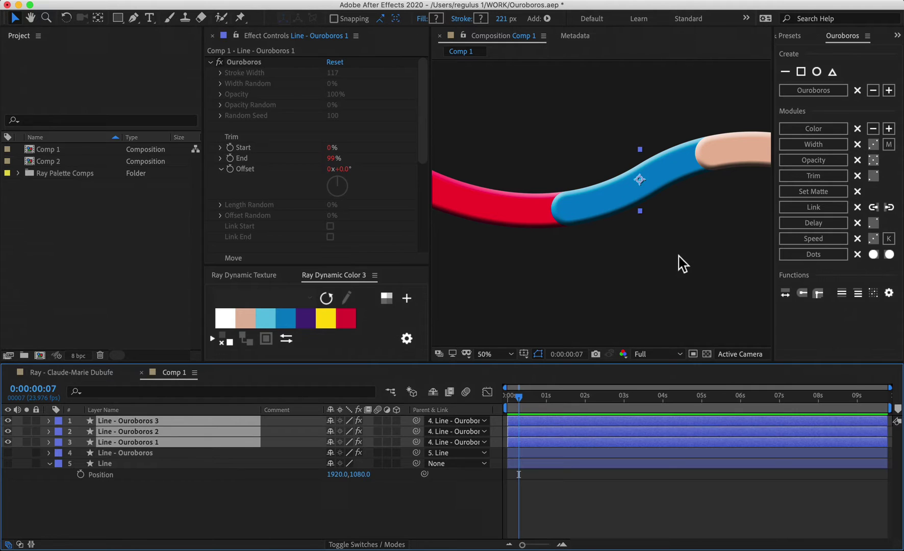
{"action": "left_click", "coordinate": [278, 490]}
{"action": "key", "text": "space"}
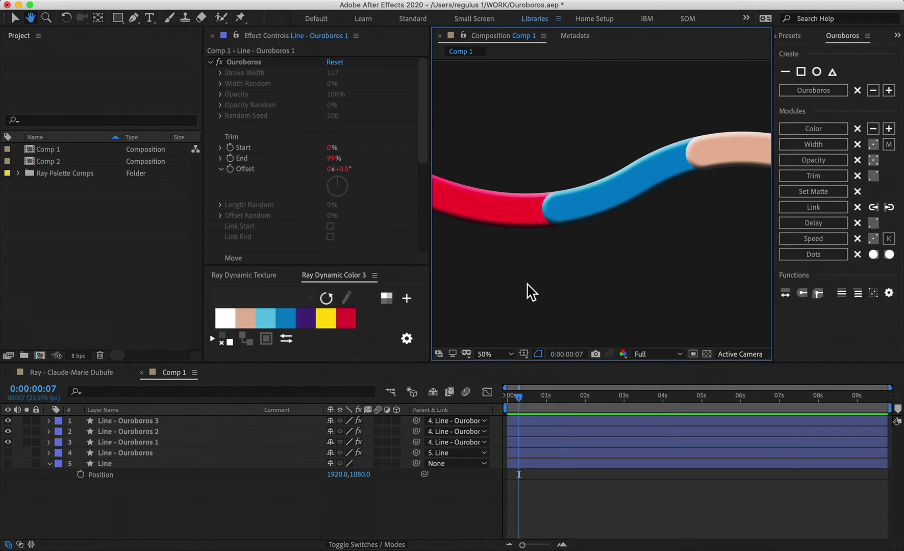
Move the Line - Ouroboros 3 layer below Line - Ouroboros 1 in the layer stack
{"action": "key", "text": "v"}
{"action": "key", "text": "comma"}
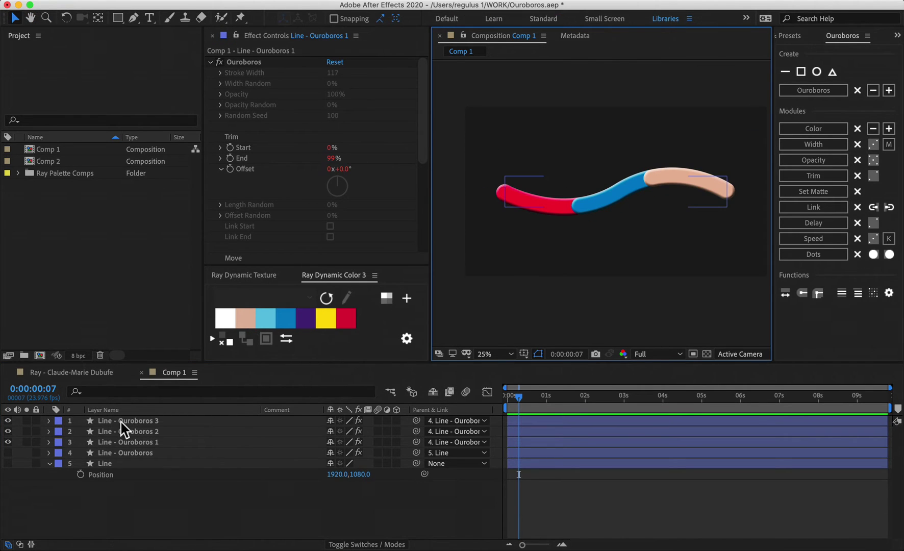
{"action": "left_click_drag", "start_coordinate": [126, 421], "coordinate": [124, 446]}
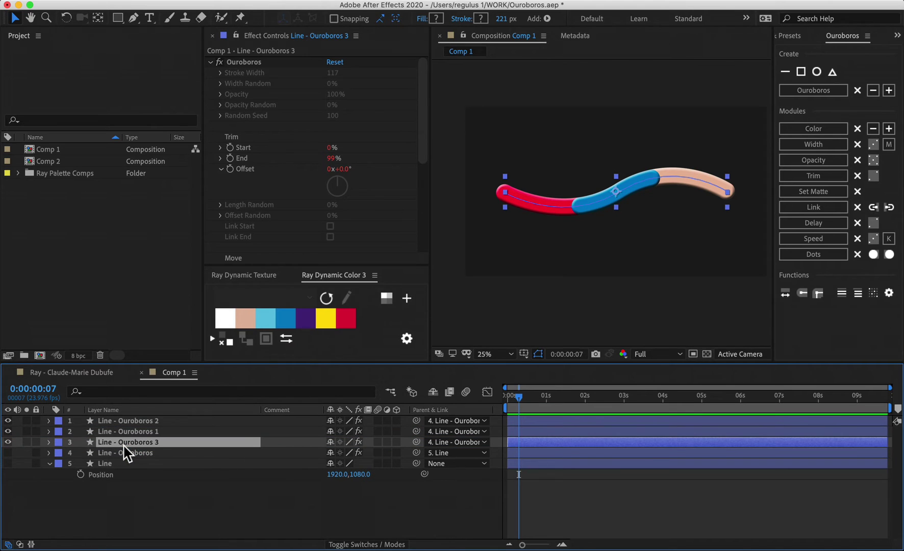
{"action": "left_click", "coordinate": [152, 505]}
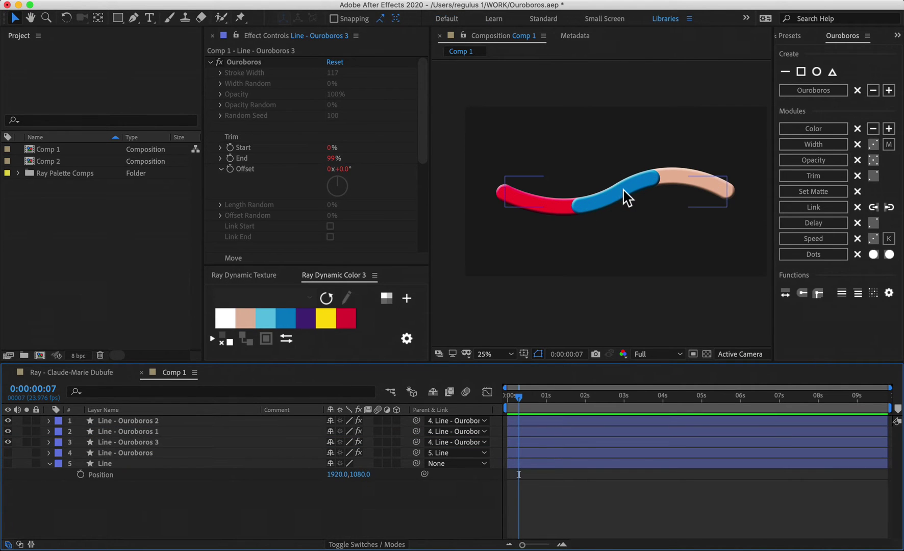
Examine the blue stroke's overlap with the red and peach strokes up close, and select the blue stroke's layer
{"action": "key", "text": "period"}
{"action": "key", "text": "h"}
{"action": "left_click_drag", "start_coordinate": [613, 192], "coordinate": [598, 194]}
{"action": "key", "text": "space"}
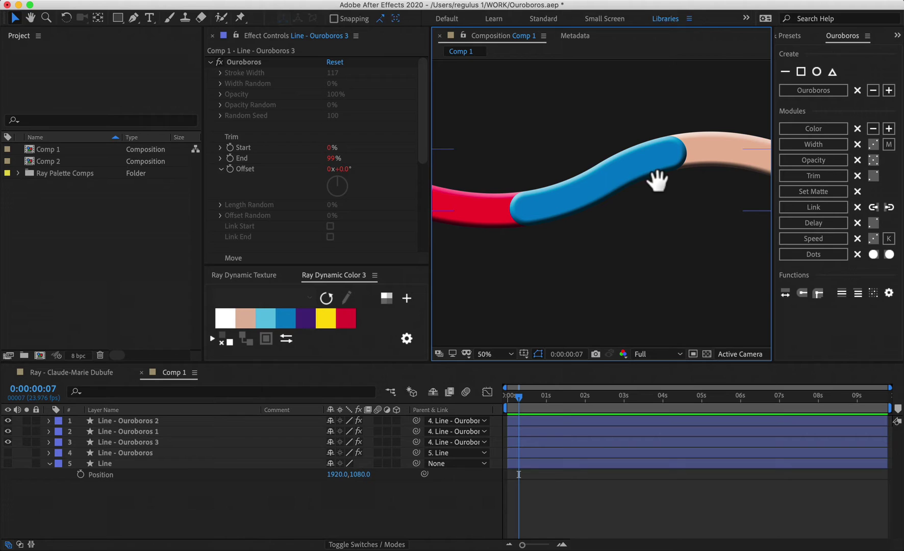
{"action": "left_click_drag", "start_coordinate": [657, 181], "coordinate": [624, 164]}
{"action": "key", "text": "space"}
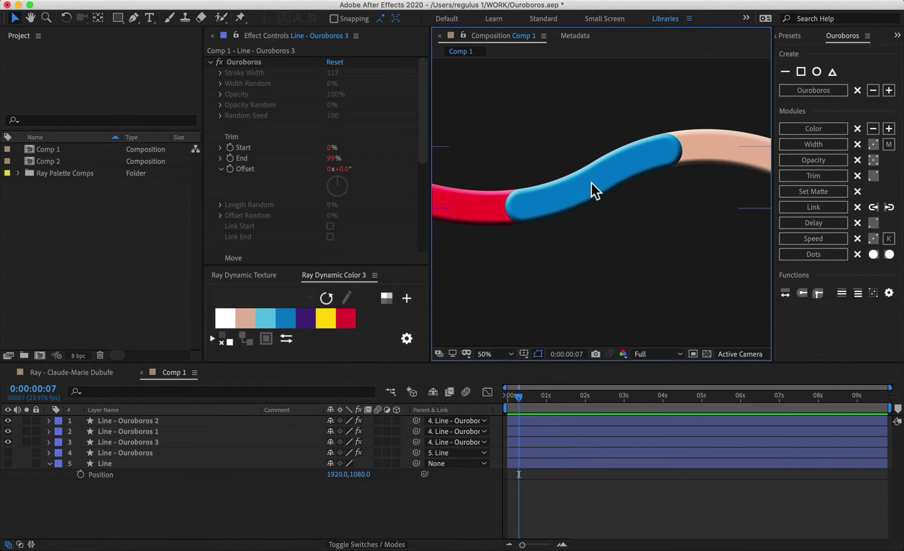
{"action": "left_click", "coordinate": [137, 312]}
{"action": "left_click", "coordinate": [611, 182]}
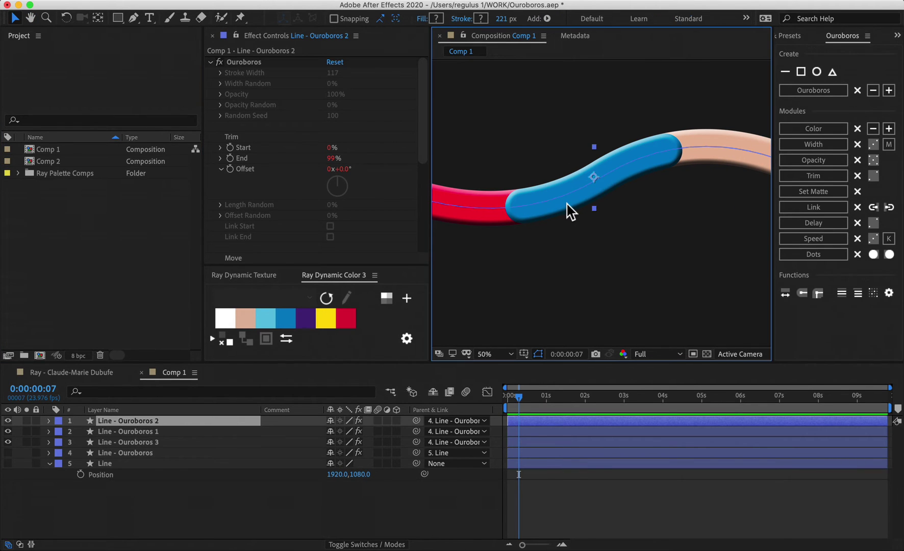
Import DefaultAssets-01.aep from the Default-Texture-Palette-01 copy folder in Finder into the After Effects project
{"action": "key", "text": "super+Tab"}
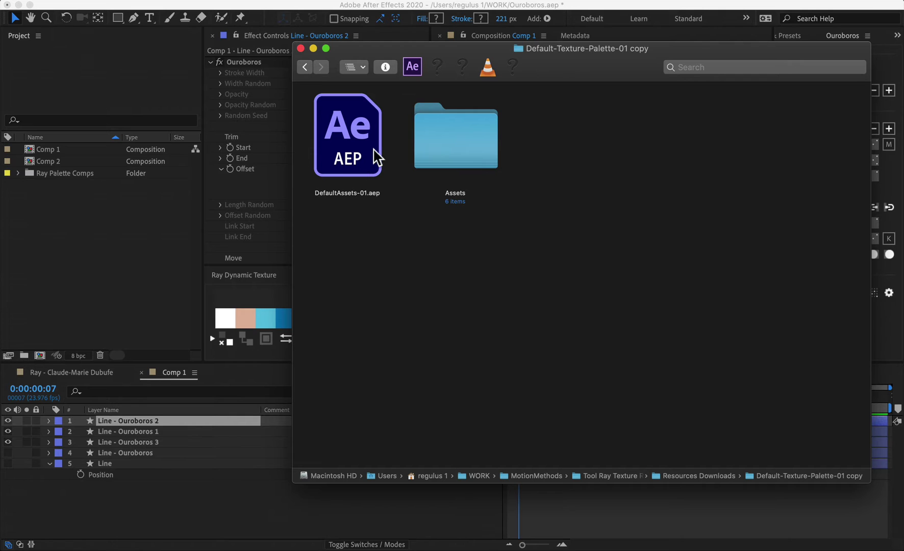
{"action": "left_click_drag", "start_coordinate": [583, 81], "coordinate": [577, 116]}
{"action": "left_click_drag", "start_coordinate": [363, 181], "coordinate": [72, 238]}
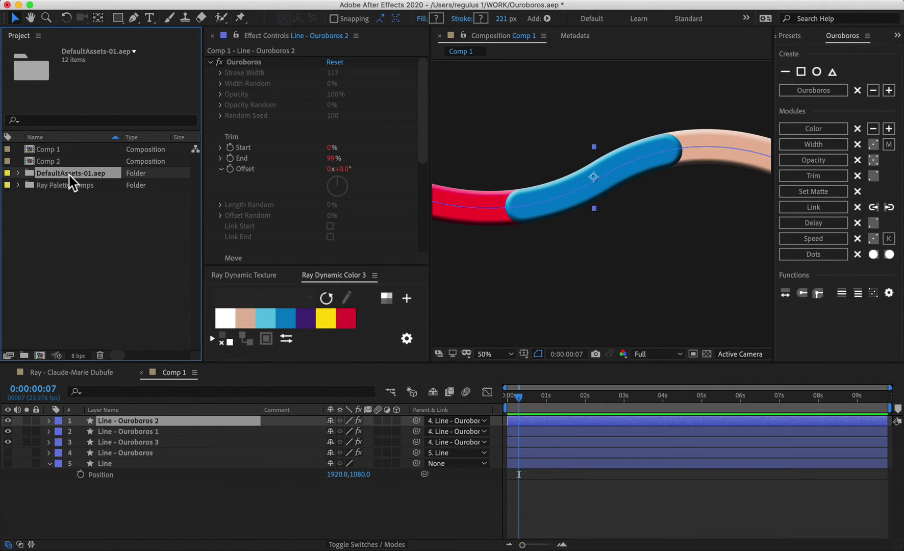
Load the Default Assets texture palette in Ray Dynamic Texture, and clear the layer selection
{"action": "left_click", "coordinate": [228, 276]}
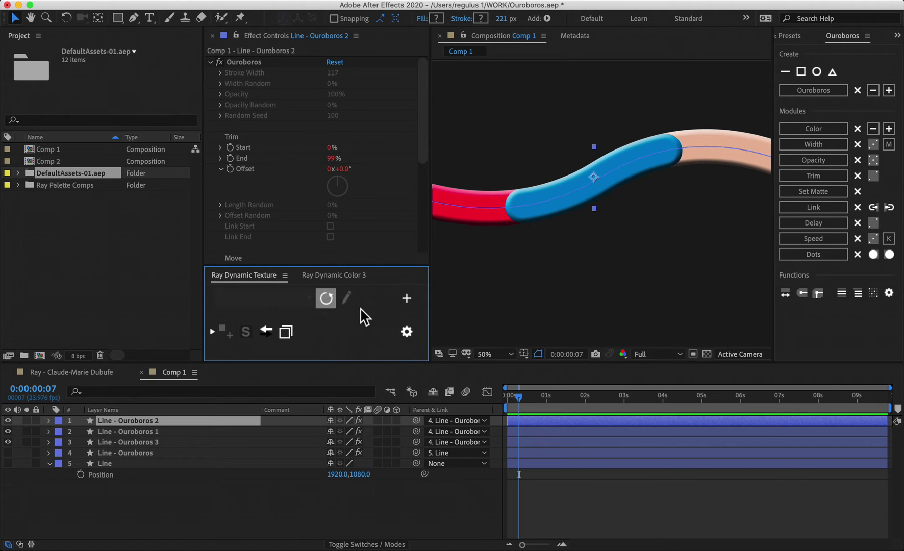
{"action": "left_click", "coordinate": [326, 299]}
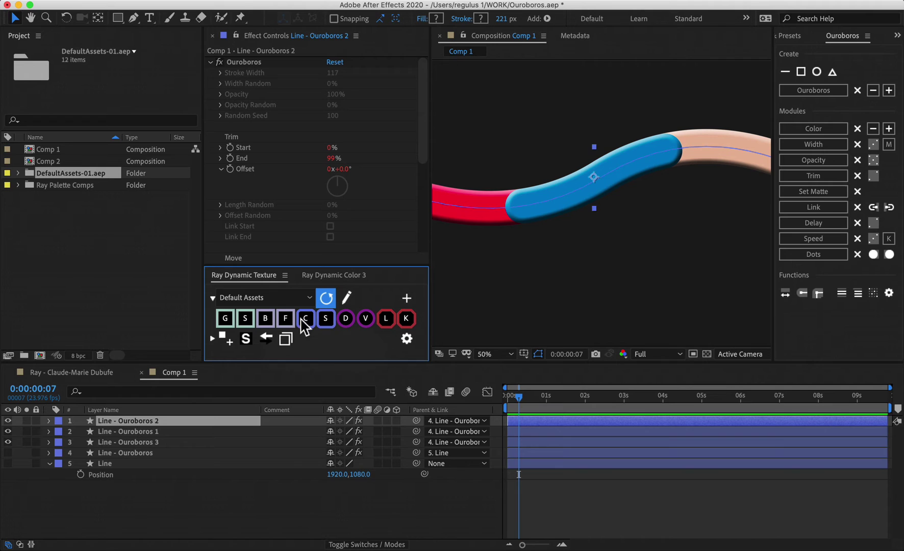
{"action": "left_click", "coordinate": [214, 478]}
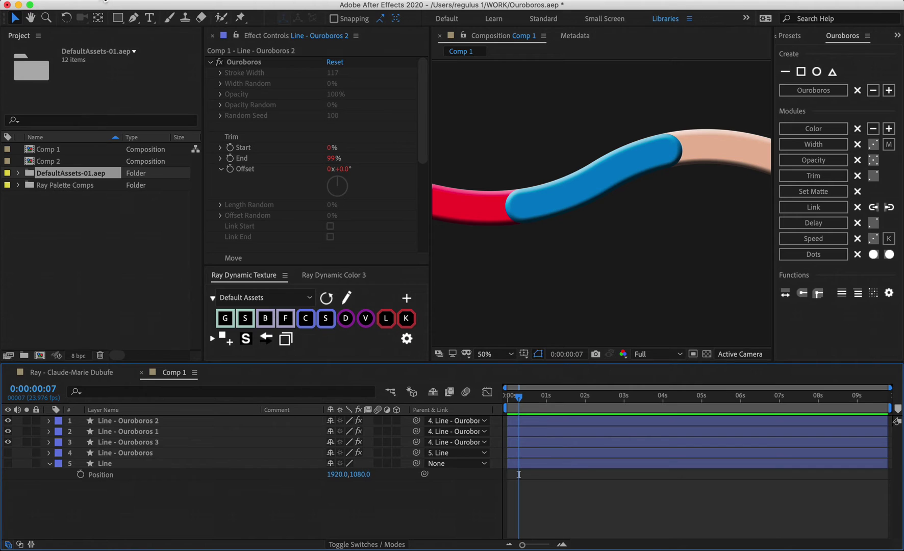
{"action": "left_click", "coordinate": [137, 2]}
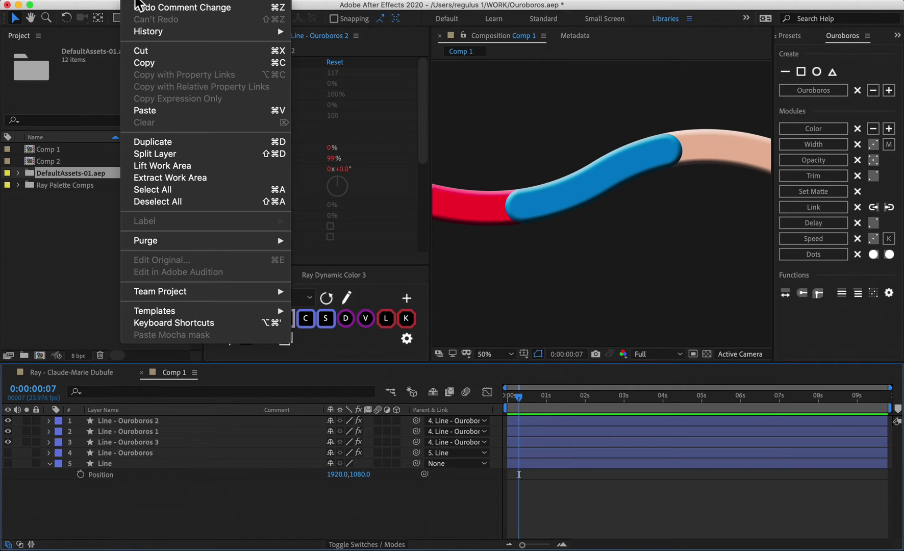
{"action": "left_click", "coordinate": [121, 513]}
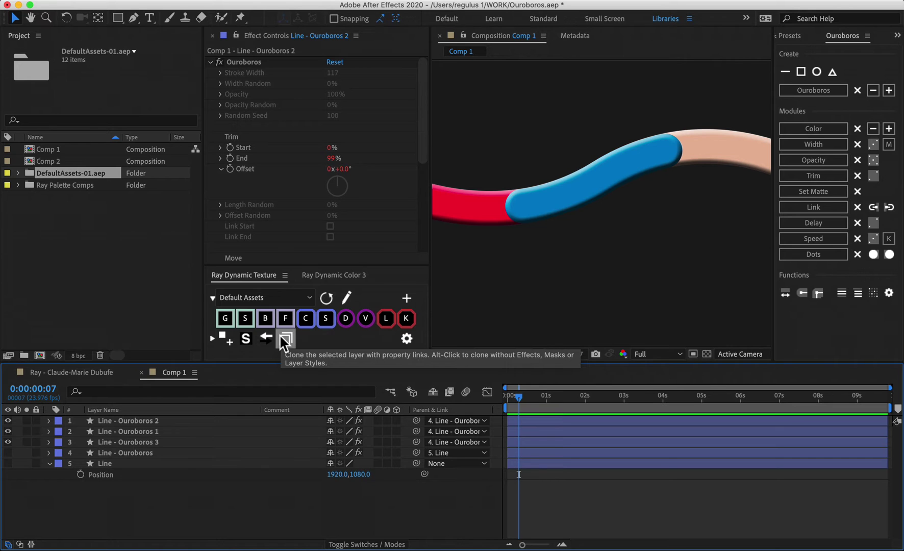
Try setting the parent of the three numbered Line - Ouroboros copies to None, and undo the change
{"action": "left_click", "coordinate": [179, 441]}
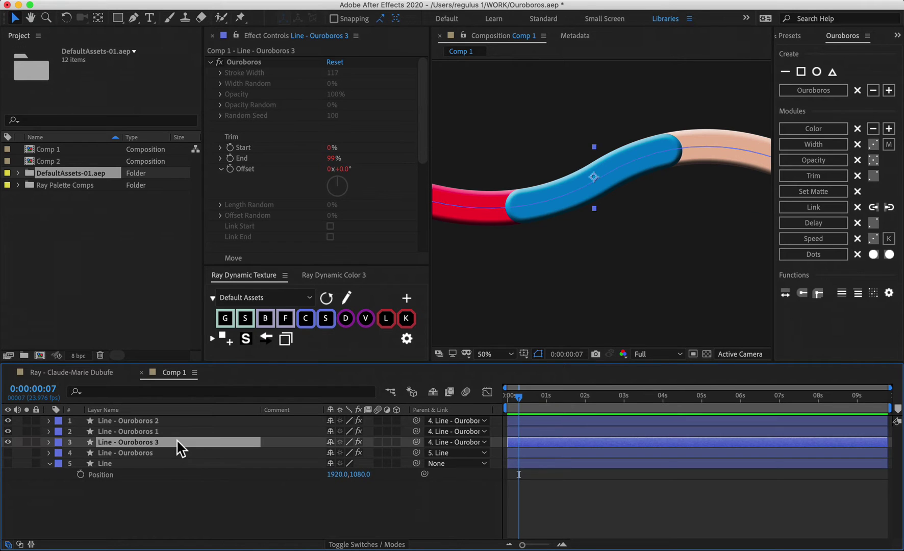
{"action": "left_click", "coordinate": [165, 419], "text": "shift"}
{"action": "left_click", "coordinate": [471, 424]}
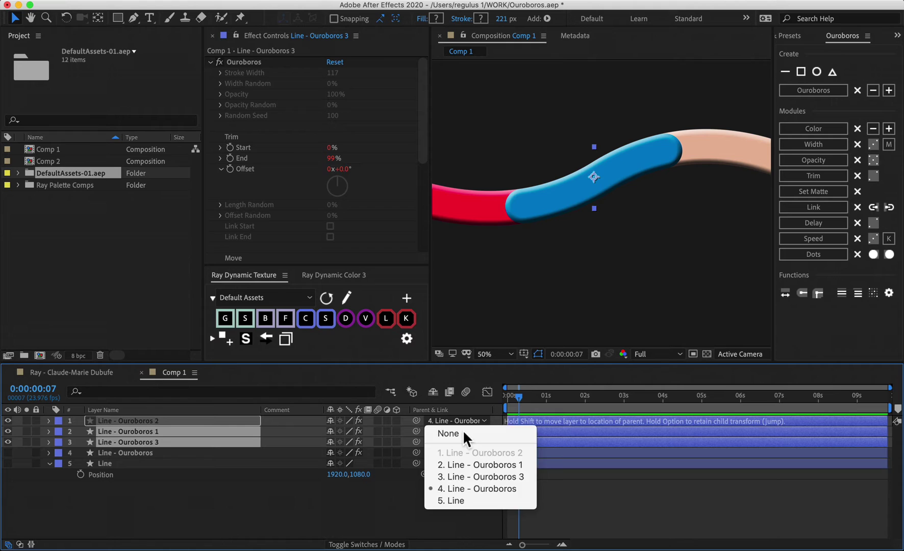
{"action": "left_click", "coordinate": [462, 430]}
{"action": "scroll", "coordinate": [557, 338], "scroll_direction": "down", "scroll_amount": 2}
{"action": "scroll", "coordinate": [558, 327], "scroll_direction": "down", "scroll_amount": 2}
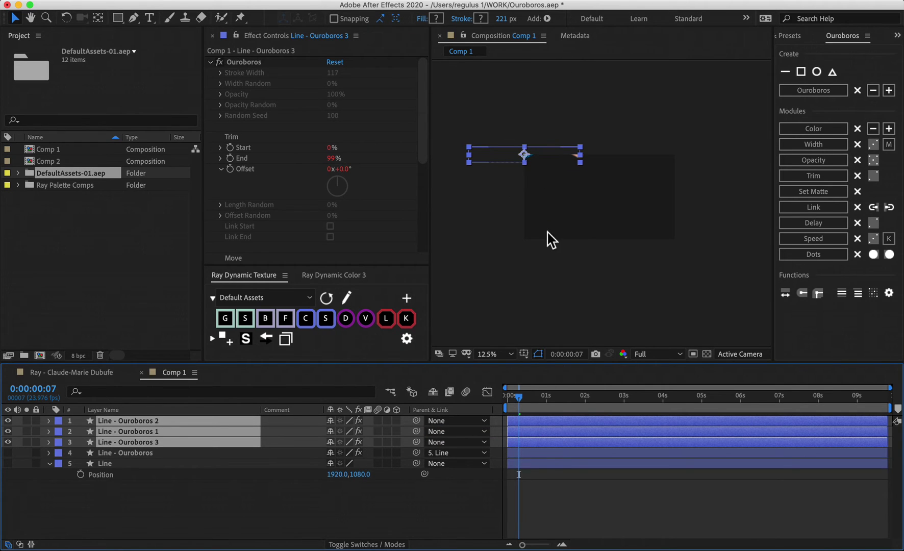
{"action": "key", "text": "super+z"}
{"action": "scroll", "coordinate": [602, 207], "scroll_direction": "up", "scroll_amount": 2}
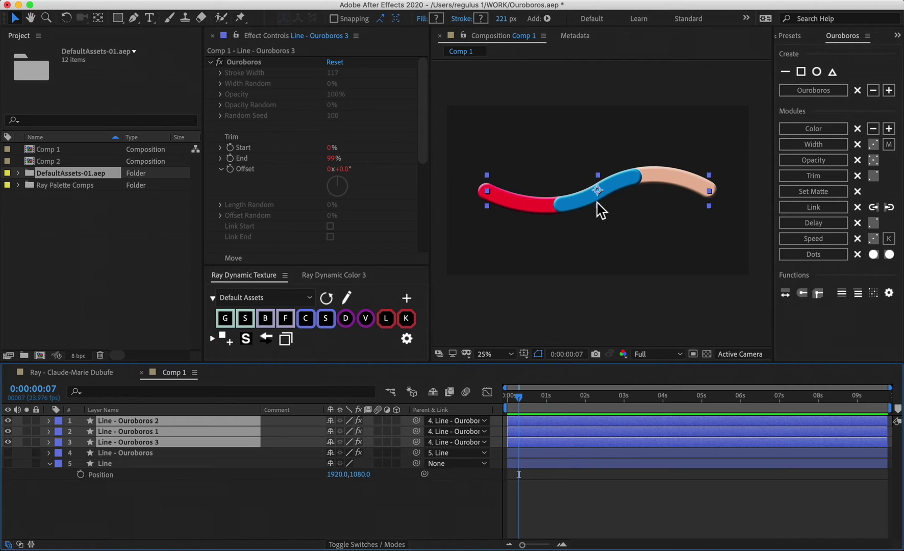
{"action": "scroll", "coordinate": [601, 207], "scroll_direction": "up", "scroll_amount": 2}
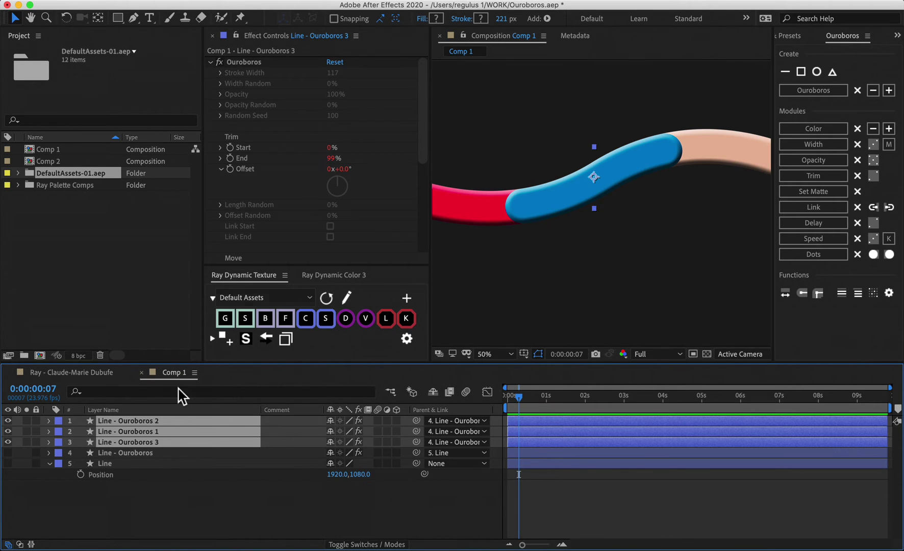
{"action": "left_click", "coordinate": [220, 508]}
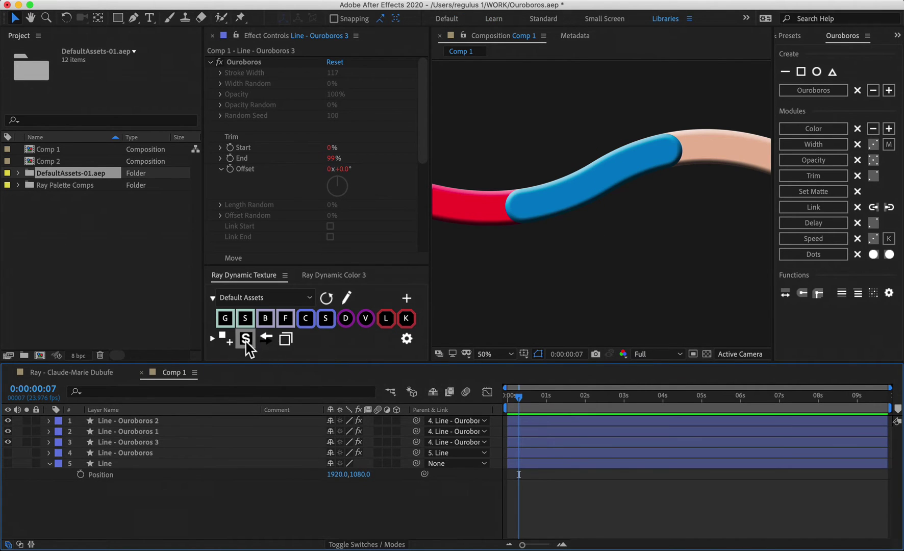
Apply the Speckles texture from the Default Assets palette to Line - Ouroboros 2 with Ray Dynamic Texture in S mode
{"action": "left_click", "coordinate": [565, 204]}
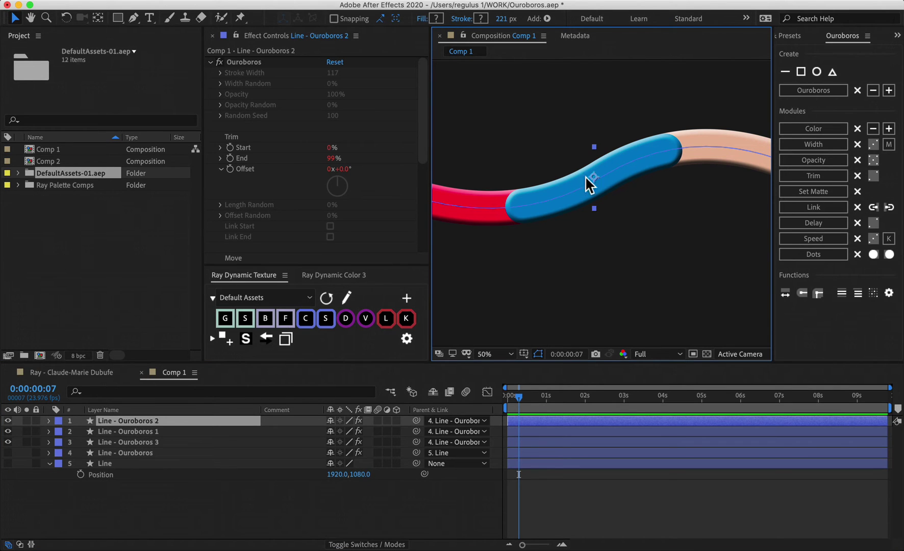
{"action": "left_click", "coordinate": [247, 338]}
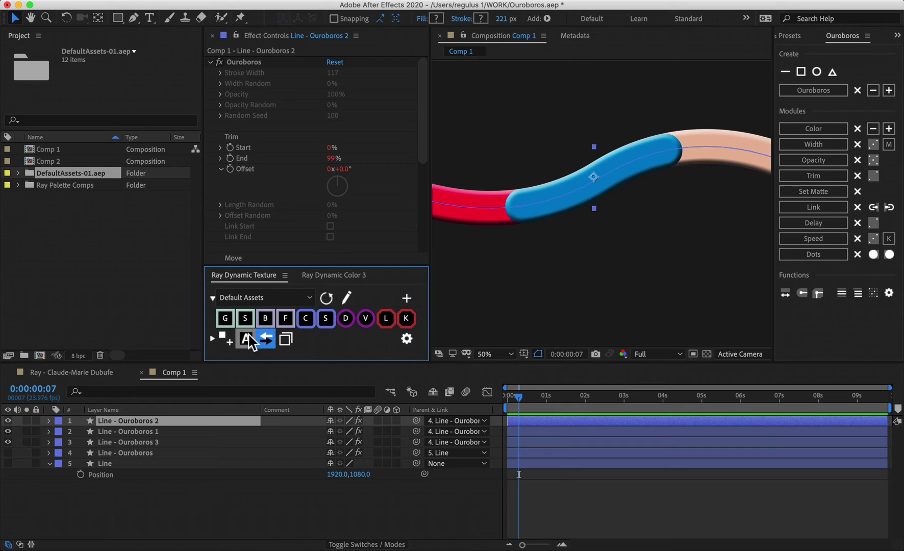
{"action": "left_click", "coordinate": [246, 340]}
{"action": "left_click", "coordinate": [138, 481]}
{"action": "left_click", "coordinate": [157, 420]}
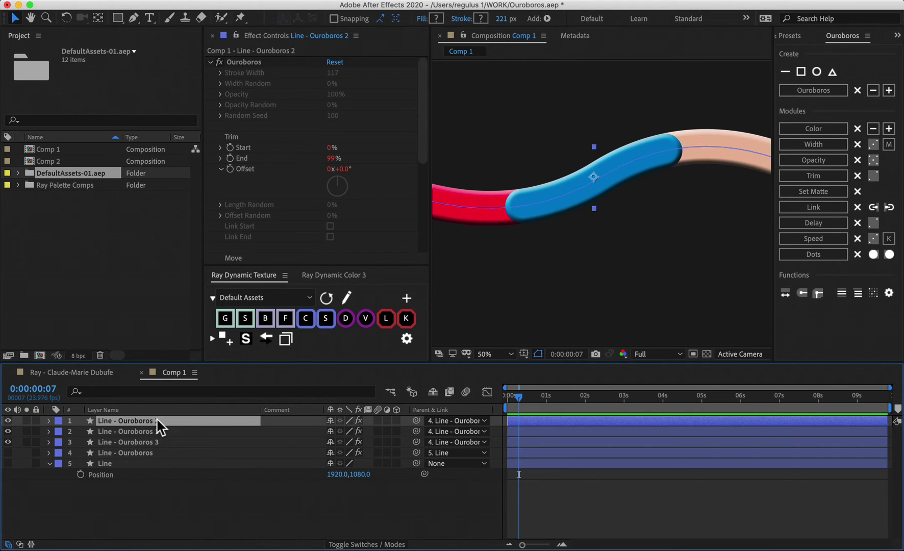
{"action": "left_click", "coordinate": [245, 318]}
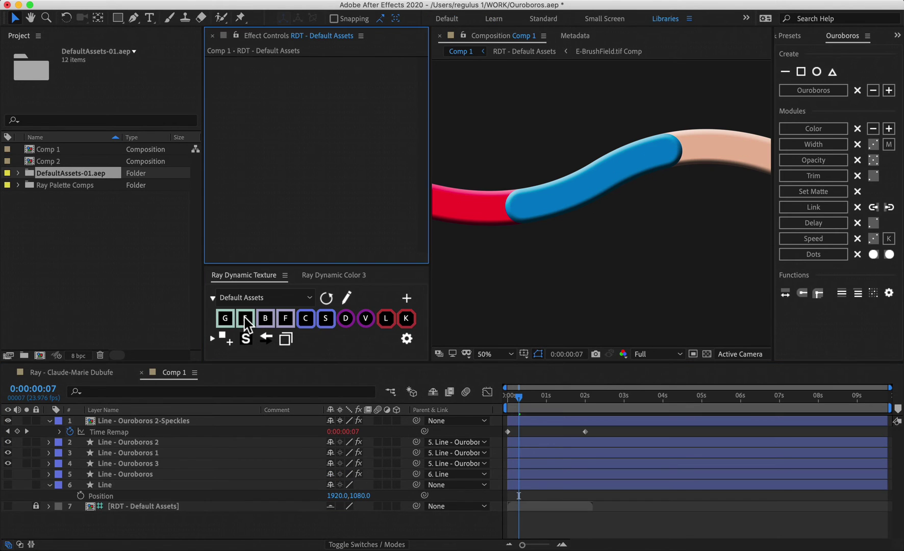
Move the Line - Ouroboros 2-Speckles layer so its anchor sits at the centre of the line
{"action": "left_click", "coordinate": [202, 421]}
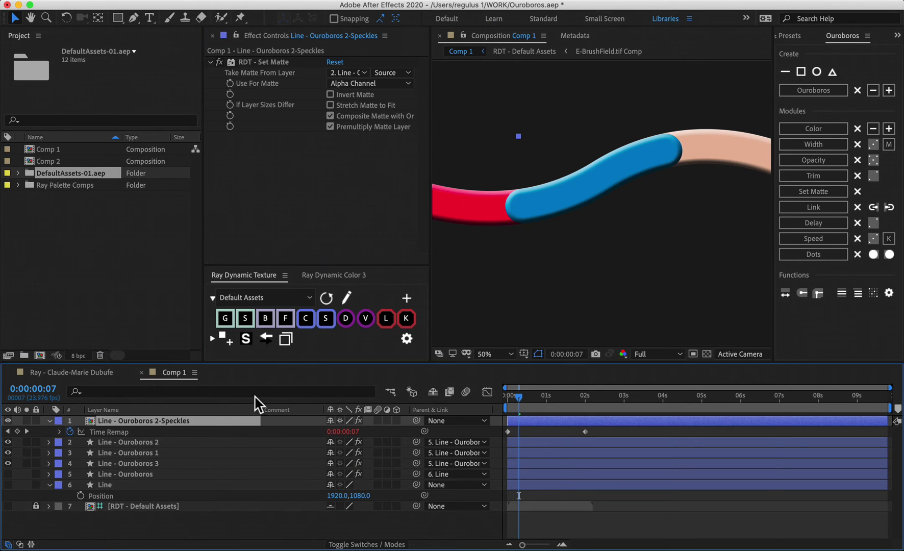
{"action": "key", "text": "comma"}
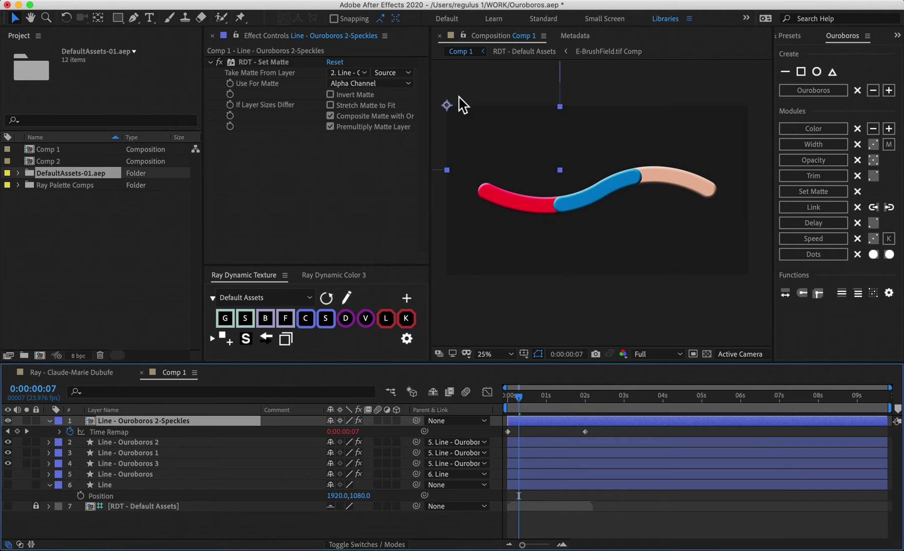
{"action": "left_click_drag", "start_coordinate": [449, 103], "coordinate": [599, 187]}
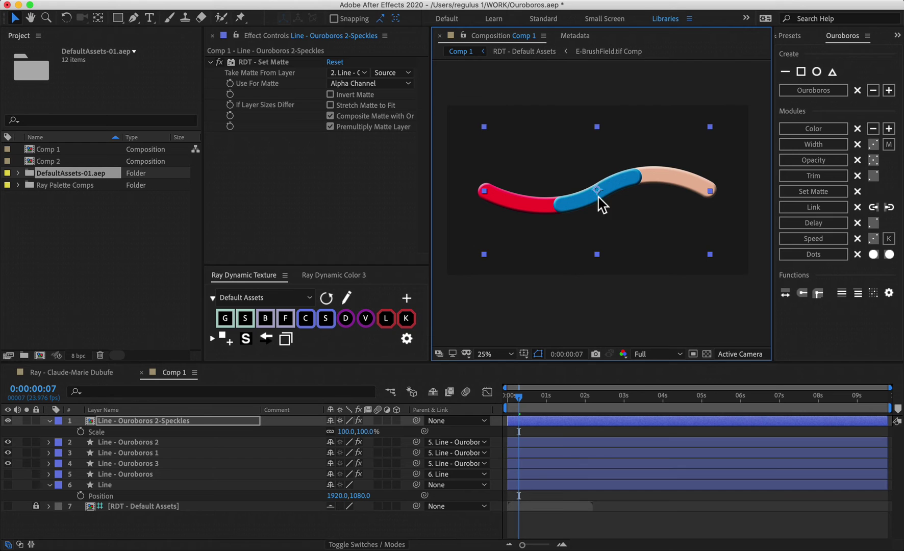
Set the Scale of the Line - Ouroboros 2-Speckles layer to 258%
{"action": "key", "text": "s"}
{"action": "left_click_drag", "start_coordinate": [467, 432], "coordinate": [466, 437]}
{"action": "key", "text": "period"}
{"action": "key", "text": "period"}
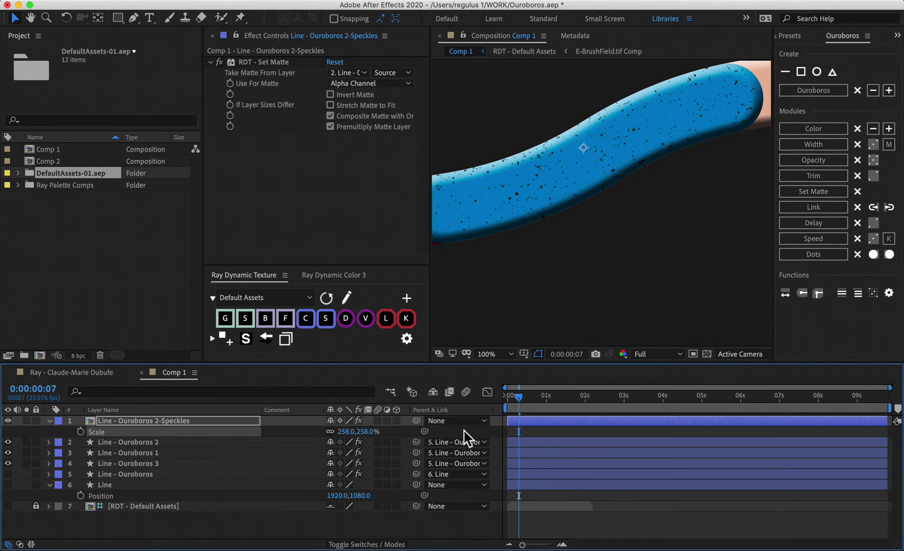
Examine the speckle texture on the blue stroke and preview the animation up to about 0:00:01:22
{"action": "left_click_drag", "start_coordinate": [579, 286], "coordinate": [635, 283]}
{"action": "key", "text": "comma"}
{"action": "key", "text": "space"}
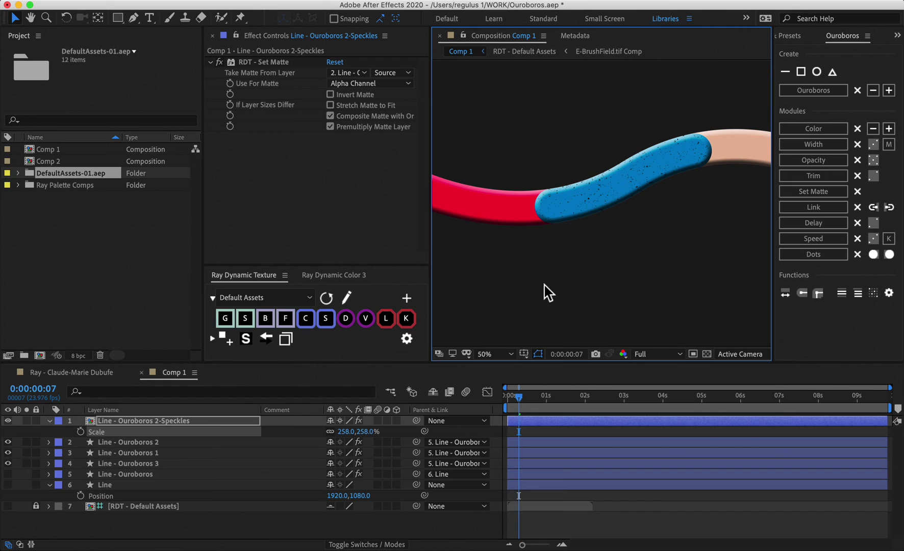
{"action": "left_click", "coordinate": [518, 373]}
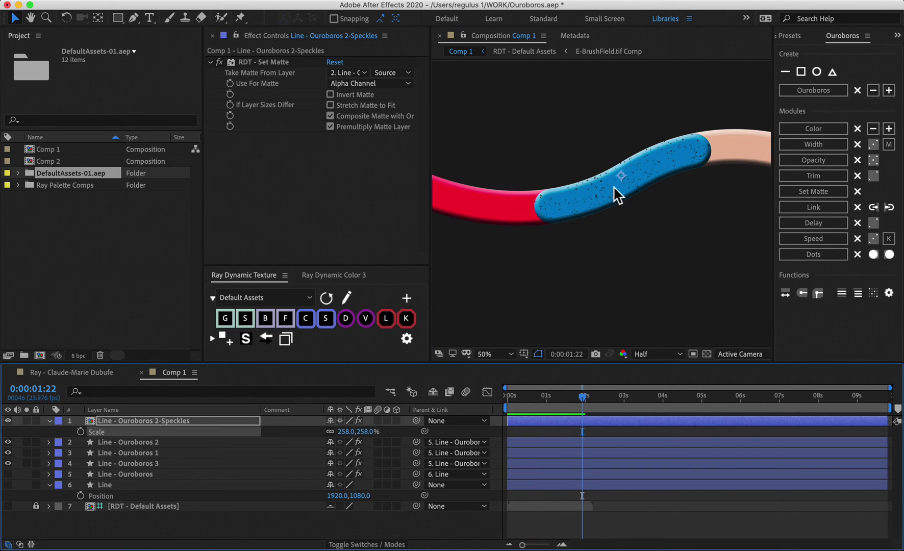
Try a Trim End of 50% on the original Line - Ouroboros layer, and reduce it to 36%
{"action": "left_click", "coordinate": [155, 475]}
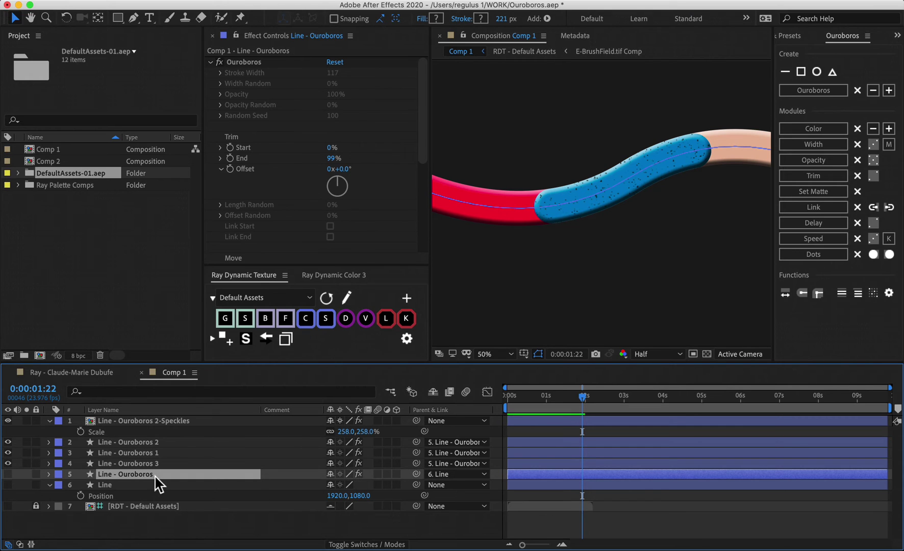
{"action": "mouse_move", "coordinate": [336, 158]}
{"action": "left_mouse_down"}
{"action": "mouse_move", "coordinate": [352, 159]}
{"action": "mouse_move", "coordinate": [320, 166]}
{"action": "mouse_move", "coordinate": [332, 162]}
{"action": "left_mouse_up"}
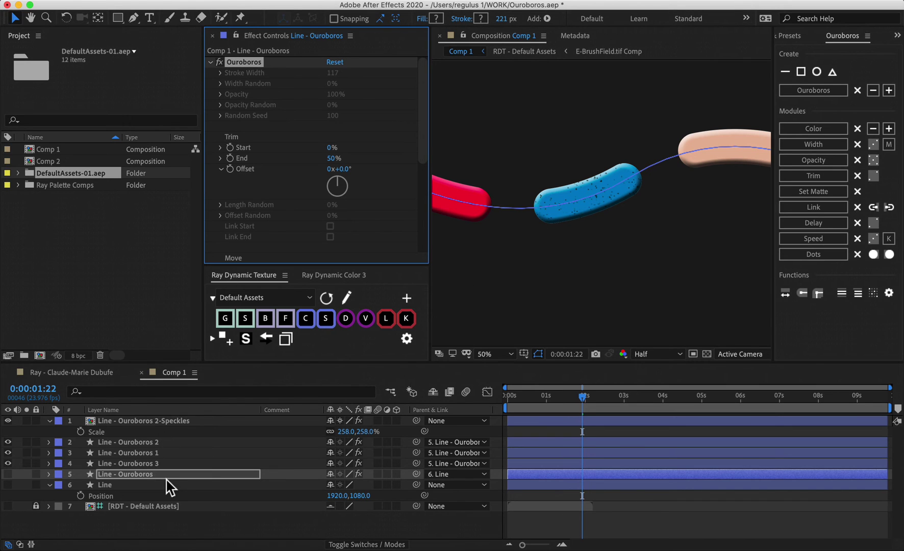
{"action": "mouse_move", "coordinate": [336, 162]}
{"action": "left_mouse_down"}
{"action": "mouse_move", "coordinate": [359, 163]}
{"action": "mouse_move", "coordinate": [331, 179]}
{"action": "left_mouse_up"}
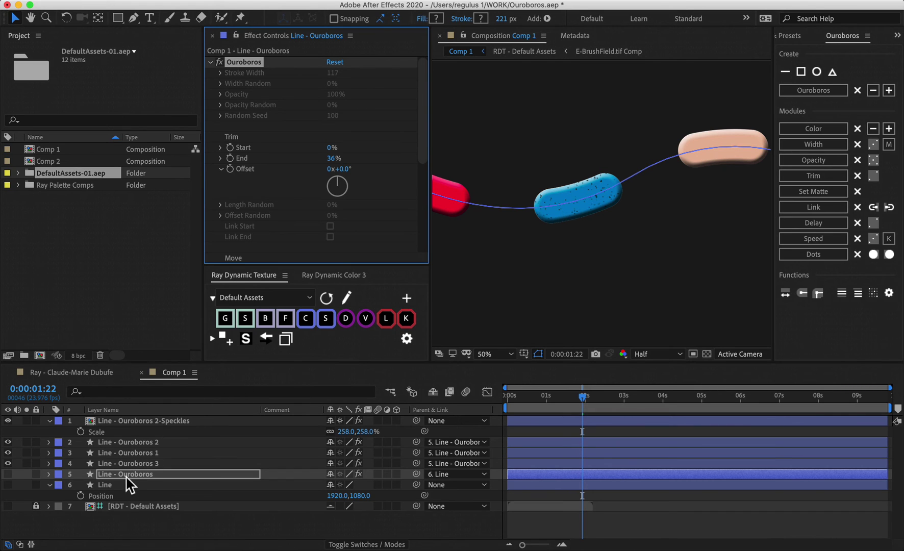
{"action": "left_click", "coordinate": [102, 485]}
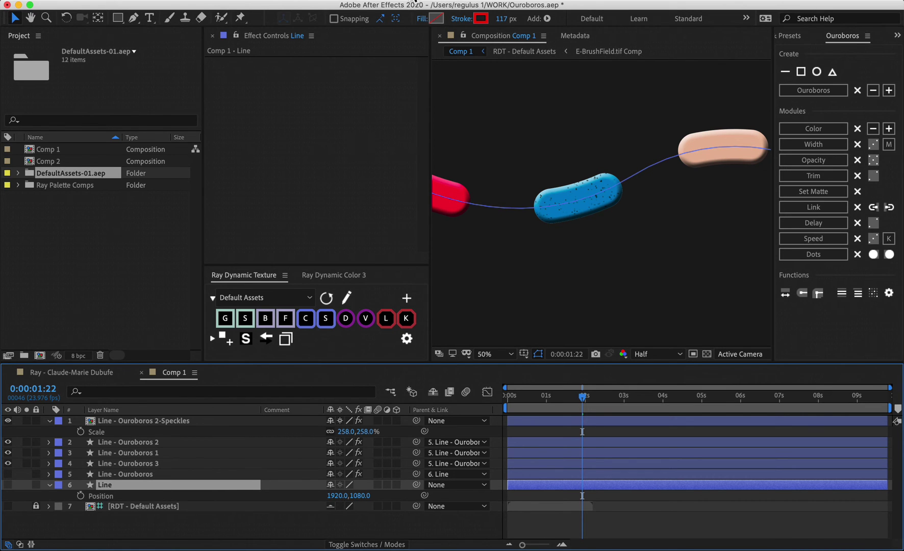
{"action": "left_click", "coordinate": [394, 3]}
{"action": "scroll", "coordinate": [428, 341], "scroll_direction": "down", "scroll_amount": 5}
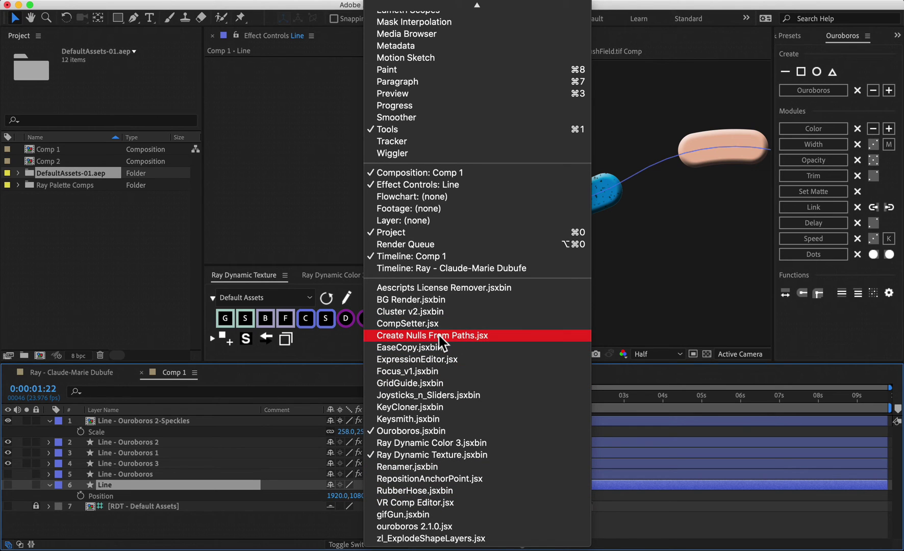
{"action": "left_click", "coordinate": [295, 211]}
{"action": "left_click", "coordinate": [181, 422]}
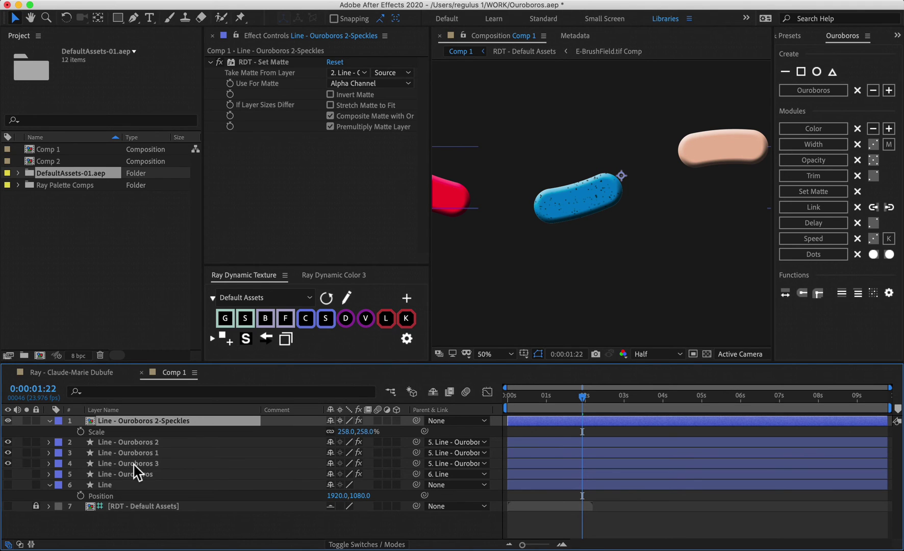
Examine the RDT - Set Matte effect on the Line - Ouroboros 2-Speckles layer and its choices for the matte source layer
{"action": "left_click", "coordinate": [135, 520]}
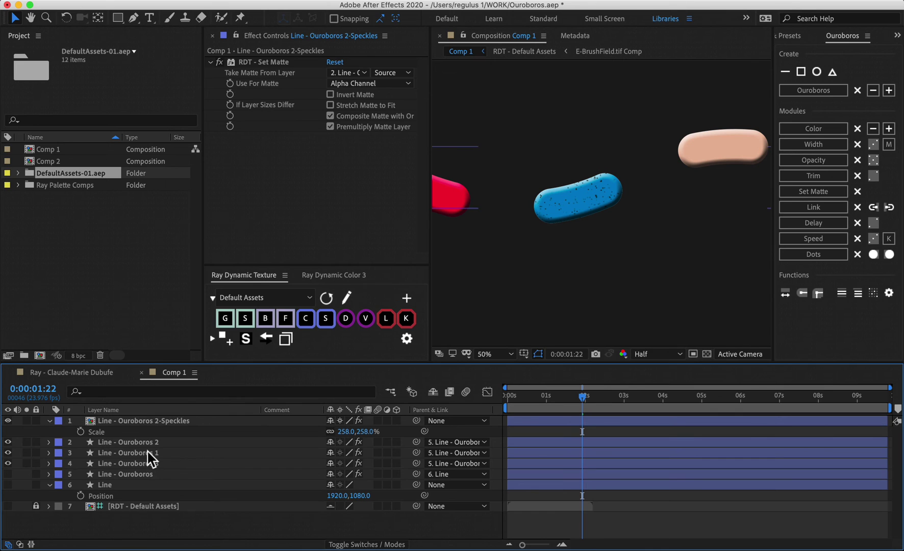
{"action": "left_click", "coordinate": [136, 421]}
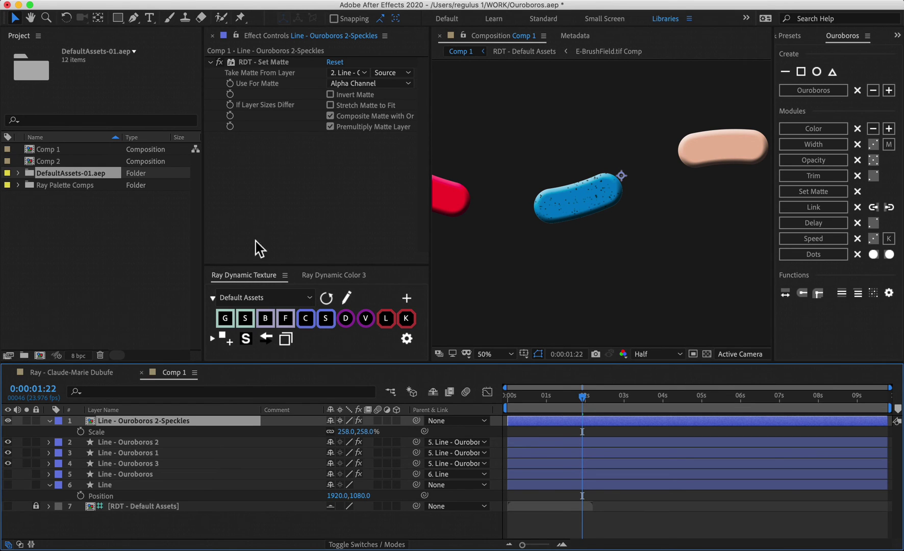
{"action": "left_click", "coordinate": [263, 63]}
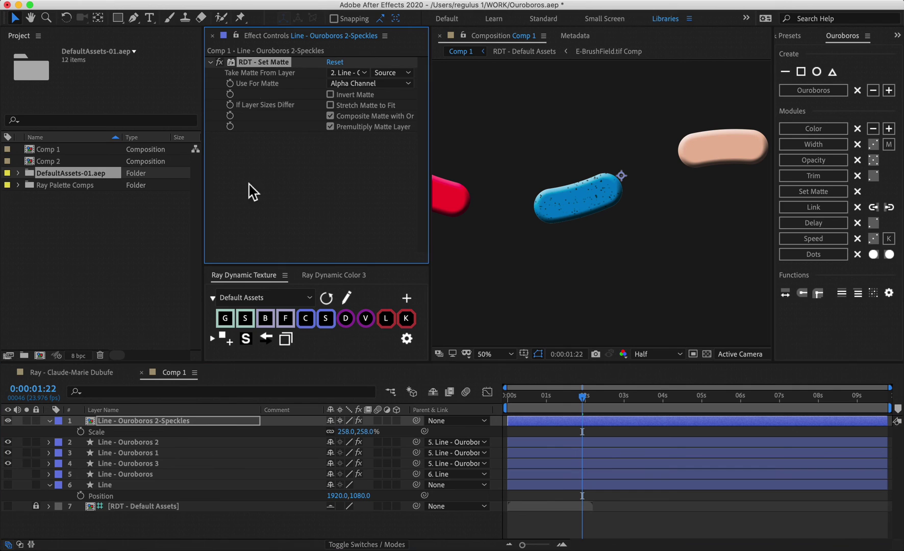
{"action": "left_click", "coordinate": [179, 421]}
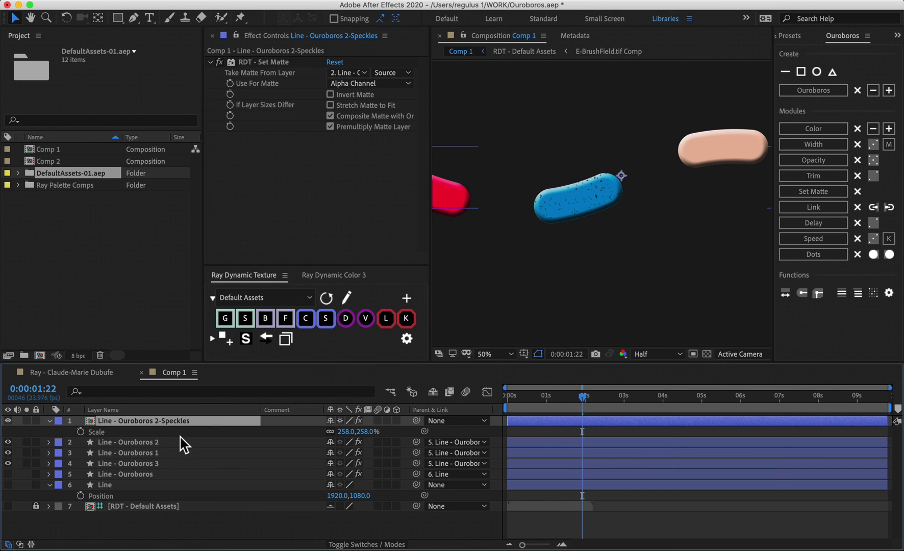
{"action": "left_click", "coordinate": [333, 72]}
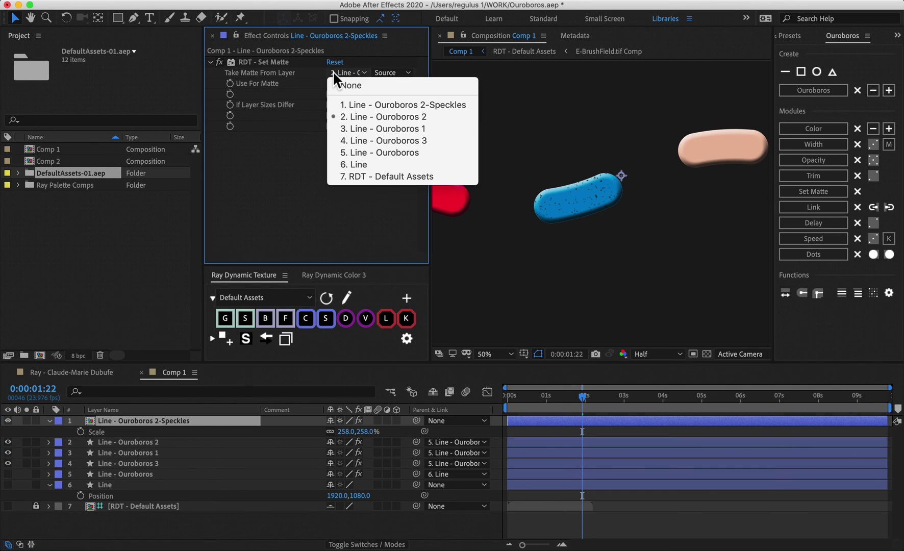
{"action": "left_click", "coordinate": [286, 137]}
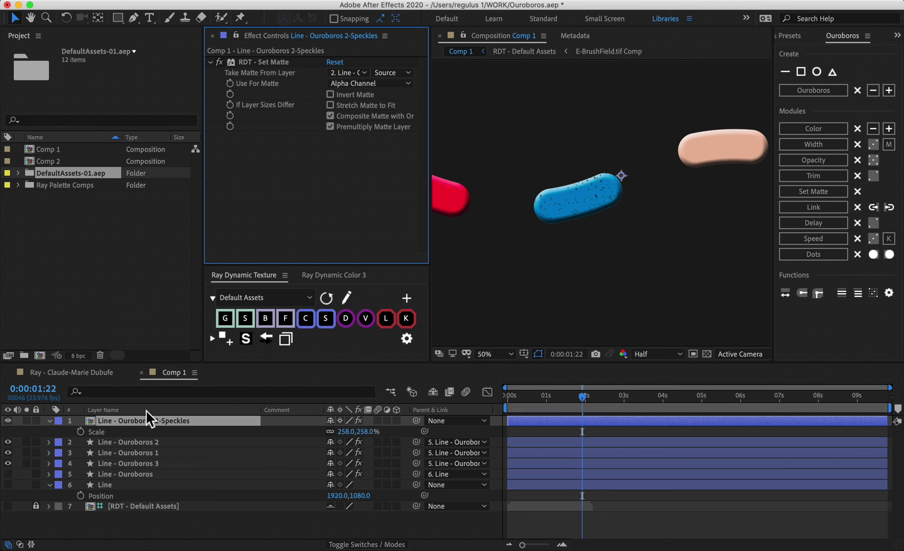
Try collapsing transformations on the Line - Ouroboros 2-Speckles layer, viewing the composition at 25%
{"action": "left_click", "coordinate": [340, 421]}
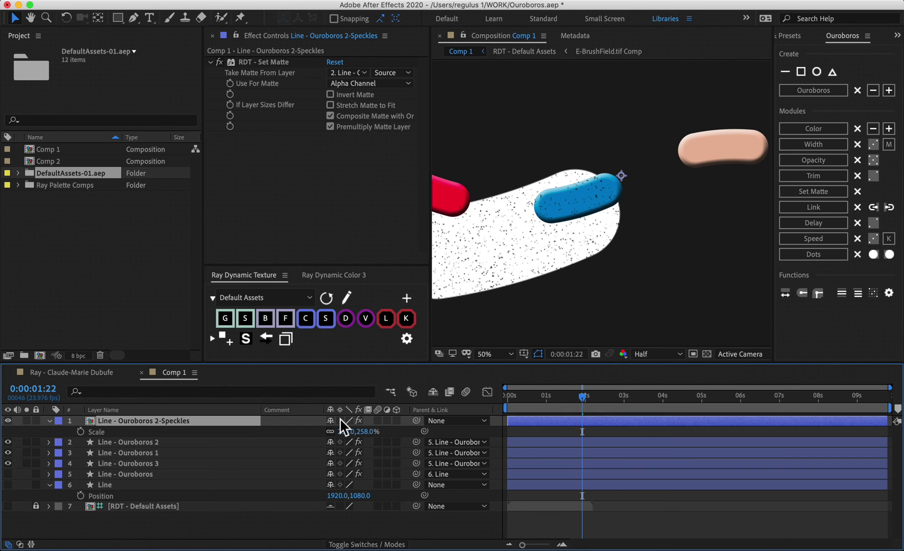
{"action": "key", "text": "comma"}
{"action": "key", "text": "comma"}
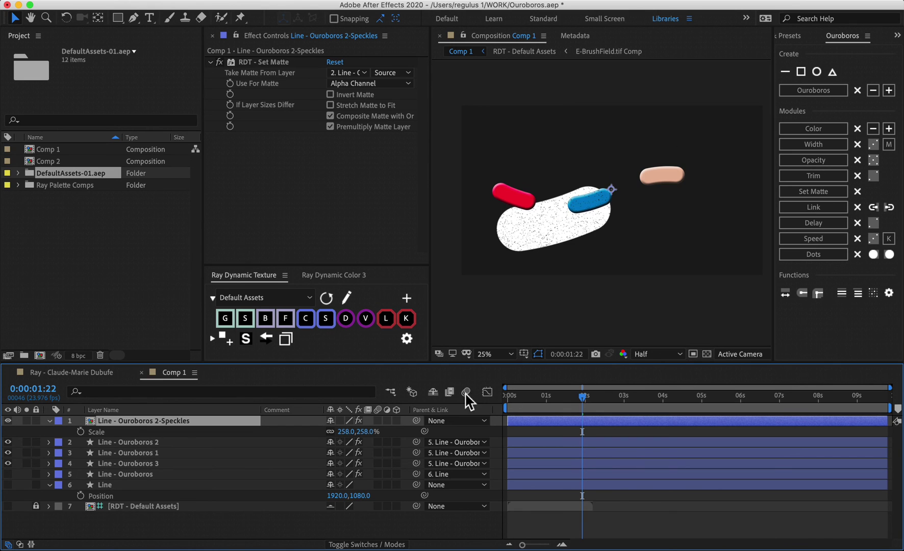
Open the speckles layer's source composition, preview its texture animation, and return to Comp 1
{"action": "double_click", "coordinate": [207, 421]}
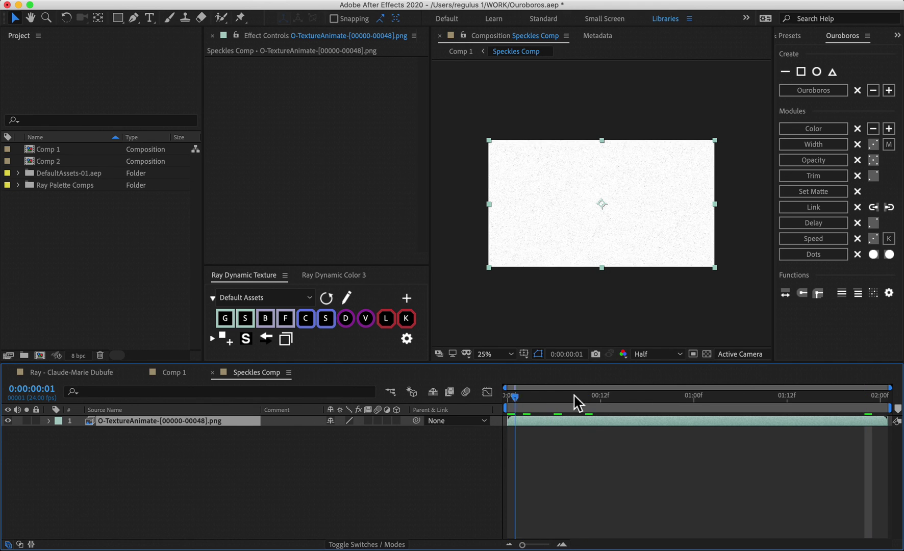
{"action": "key", "text": "space"}
{"action": "left_click", "coordinate": [390, 391]}
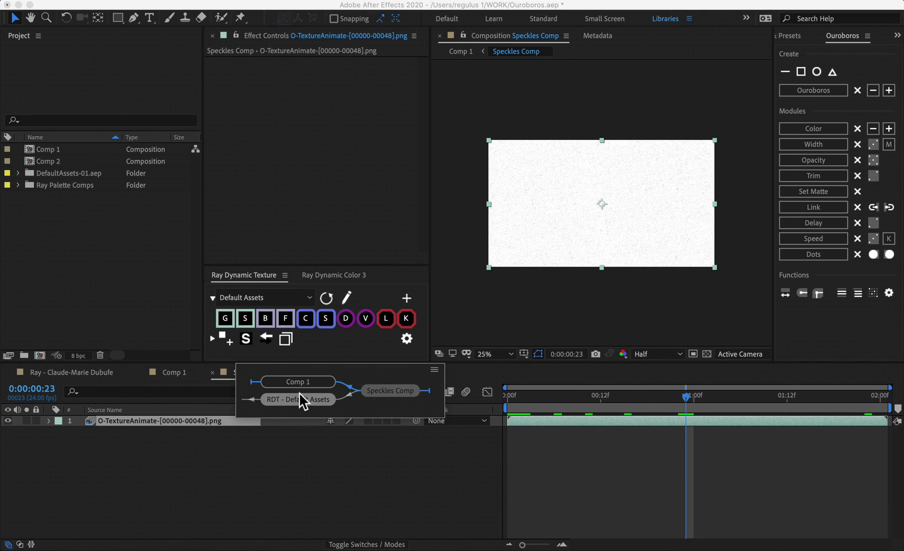
{"action": "left_click", "coordinate": [299, 382]}
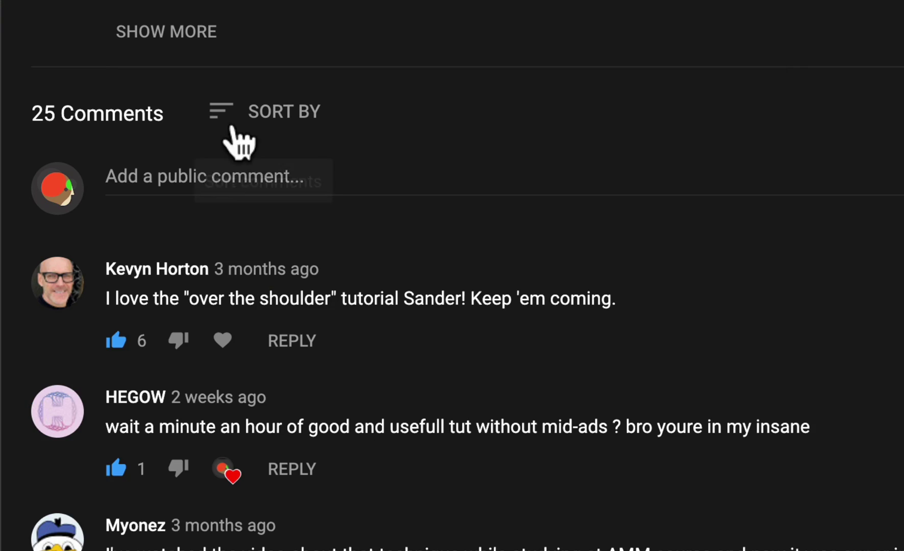
Switch to YouTube in the browser, start a public comment under the video, and browse the Regulus channel's uploads
{"action": "left_click", "coordinate": [241, 172]}
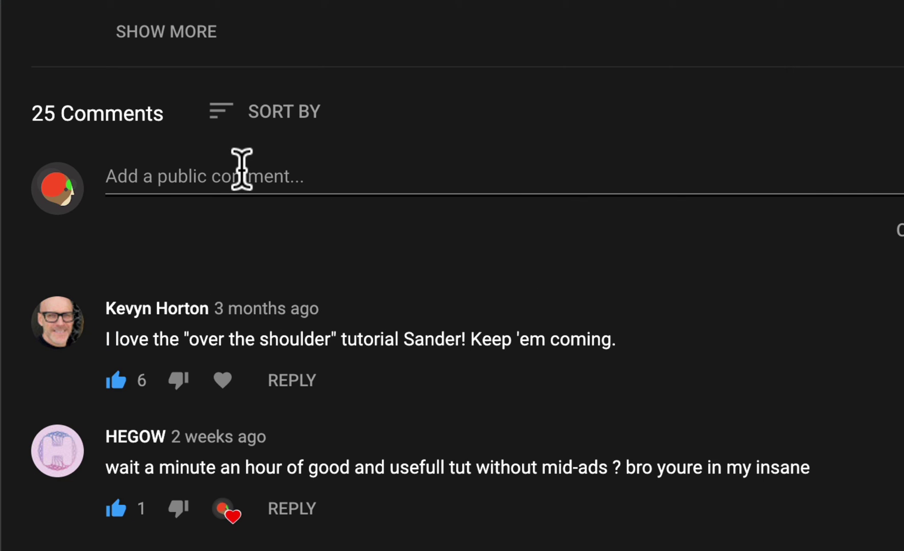
{"action": "type", "text": "Yo"}
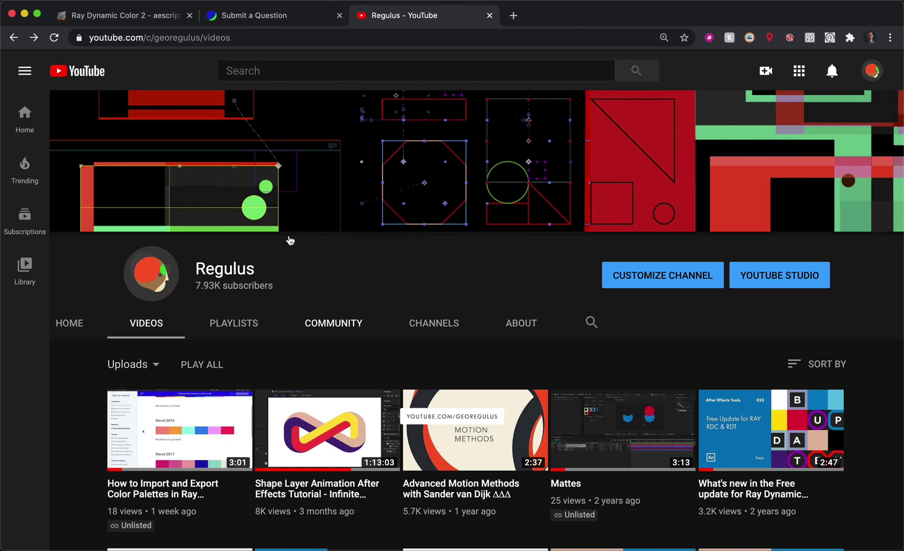
{"action": "scroll", "coordinate": [289, 237], "scroll_direction": "down", "scroll_amount": 5}
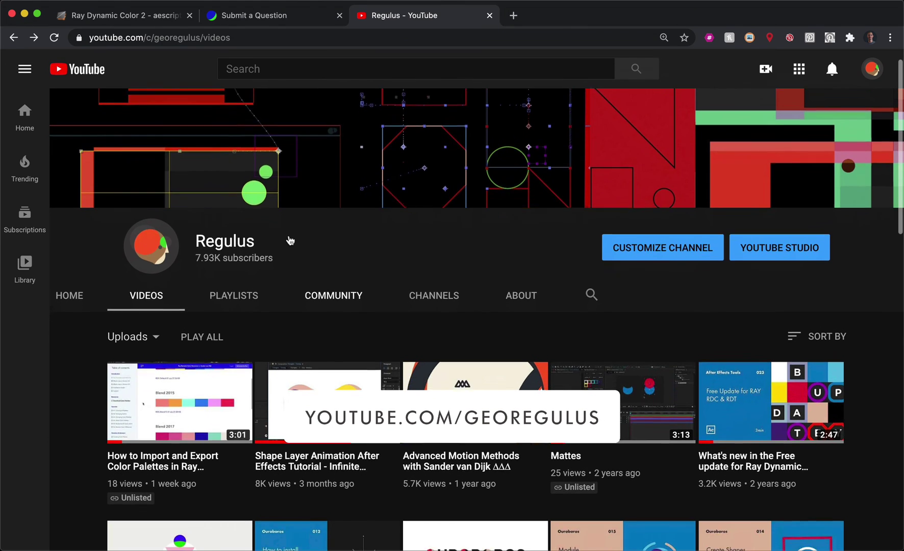
{"action": "scroll", "coordinate": [291, 241], "scroll_direction": "down", "scroll_amount": 5}
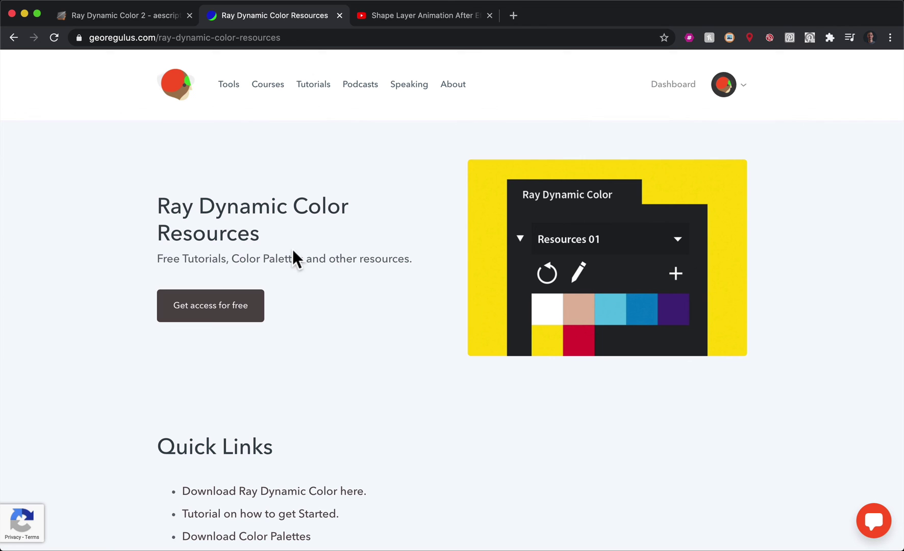
Get free access to Ray Dynamic Color Resources on georegulus.com and look through its lessons
{"action": "left_click", "coordinate": [194, 294]}
{"action": "left_click", "coordinate": [413, 255]}
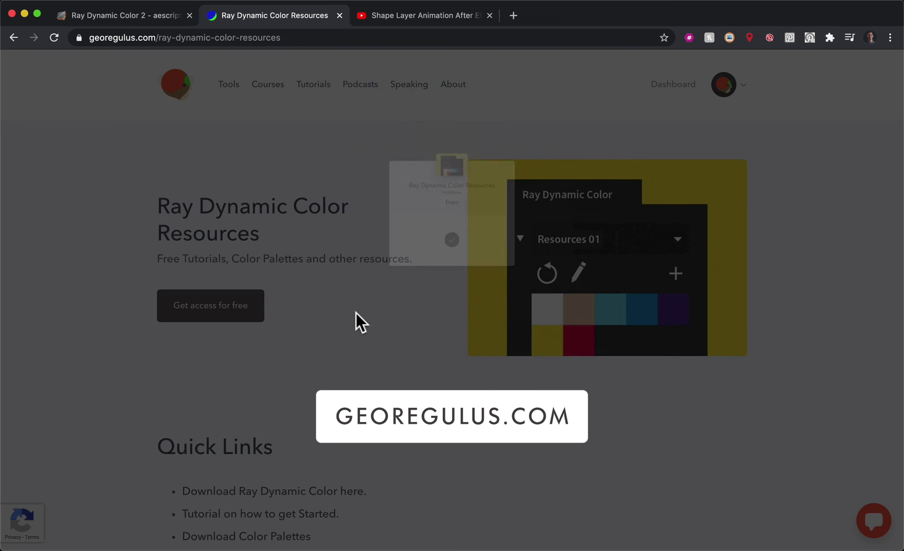
{"action": "scroll", "coordinate": [206, 369], "scroll_direction": "down", "scroll_amount": 5}
{"action": "scroll", "coordinate": [206, 370], "scroll_direction": "up", "scroll_amount": 5}
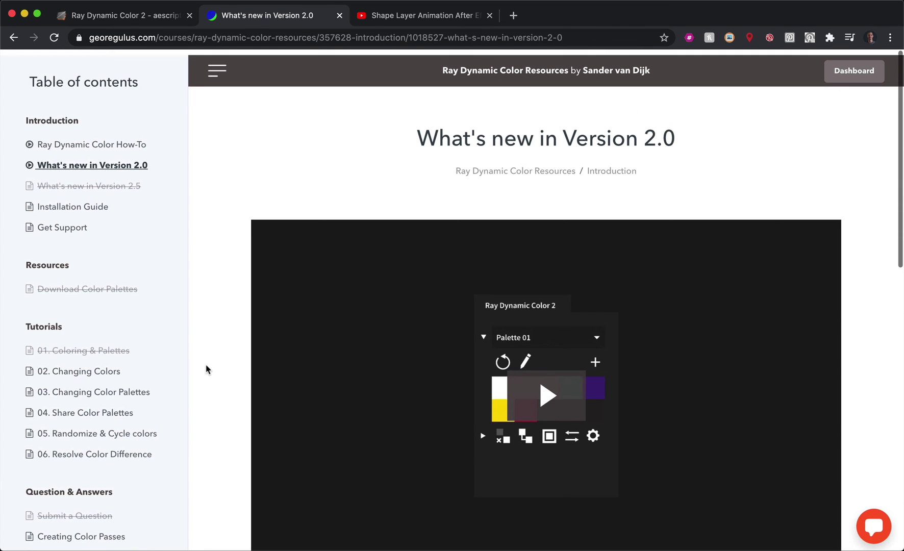
View the Download Color Palettes lesson and browse the site's courses for motion designers
{"action": "left_click", "coordinate": [84, 288]}
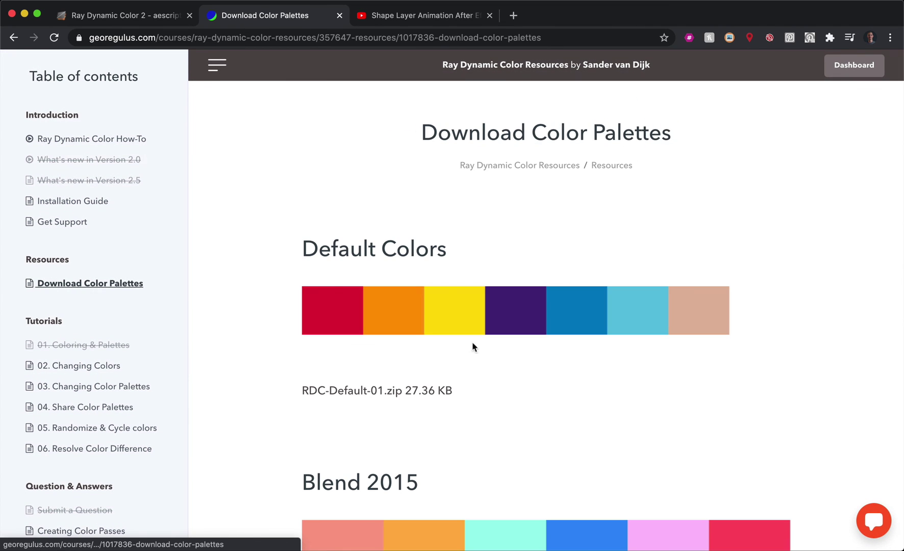
{"action": "scroll", "coordinate": [472, 347], "scroll_direction": "down", "scroll_amount": 6}
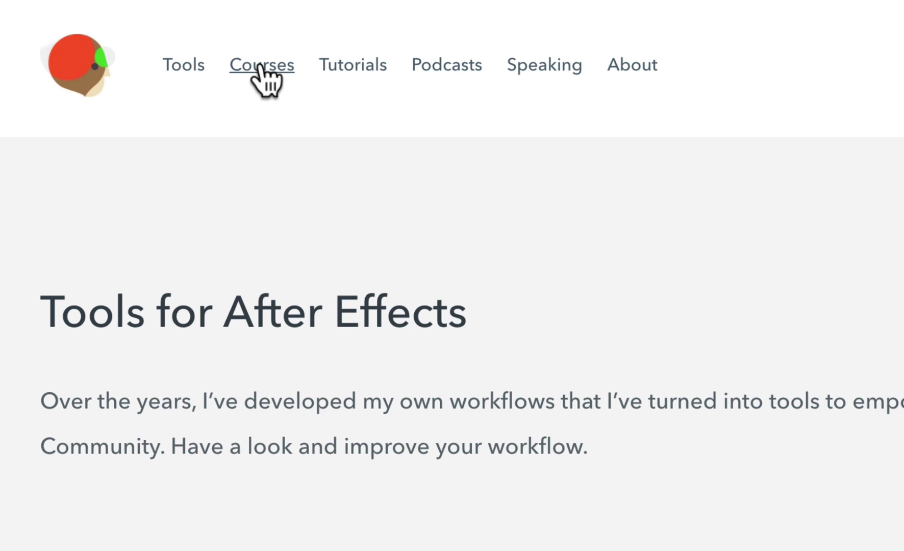
{"action": "left_click", "coordinate": [260, 66]}
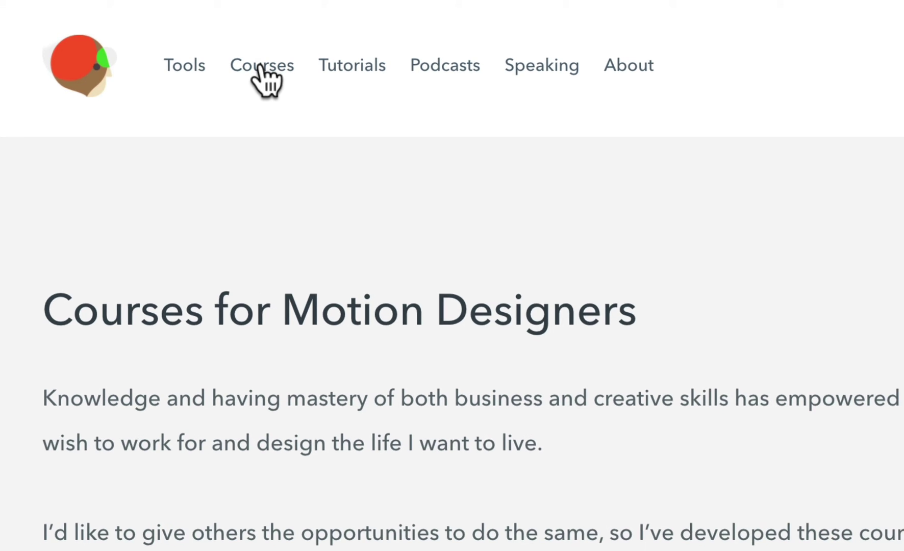
{"action": "scroll", "coordinate": [268, 337], "scroll_direction": "down", "scroll_amount": 15}
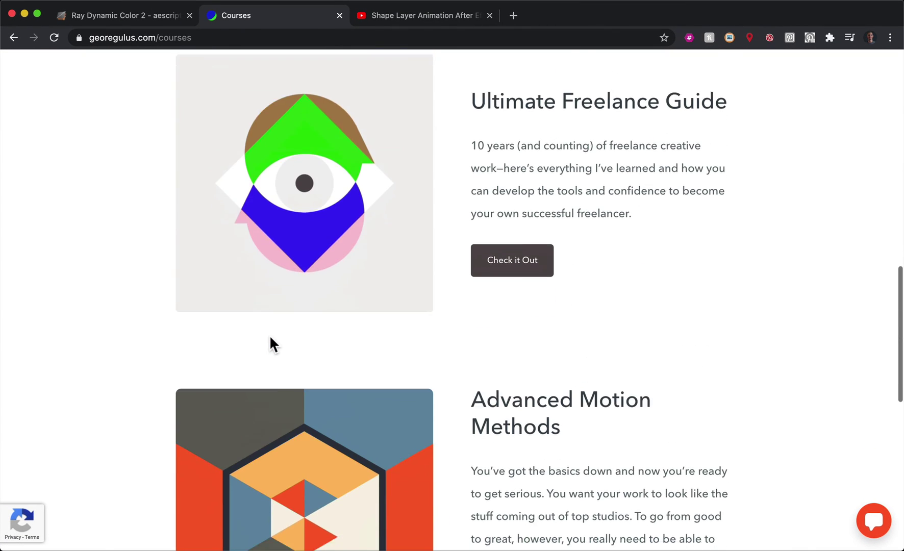